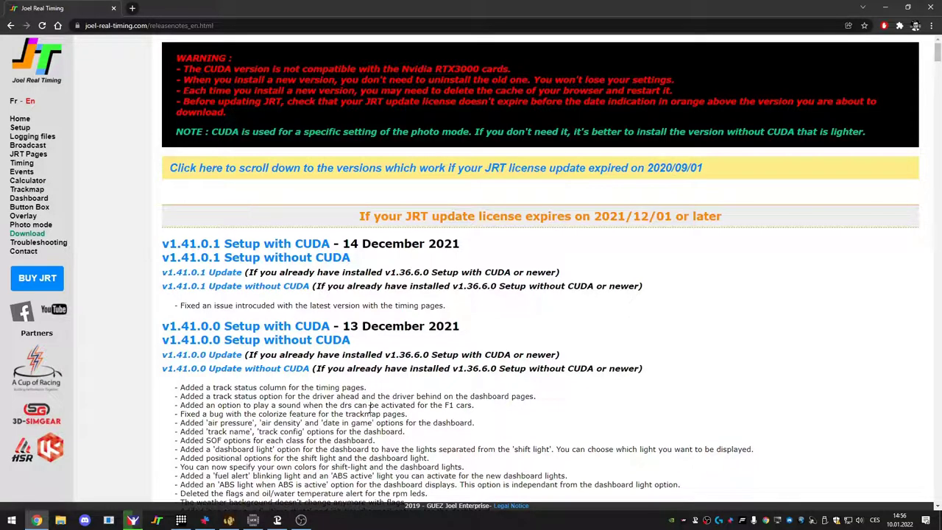
Step: Start JRT Server from the taskbar, review its console log, and minimize the console
left_click(158, 521)
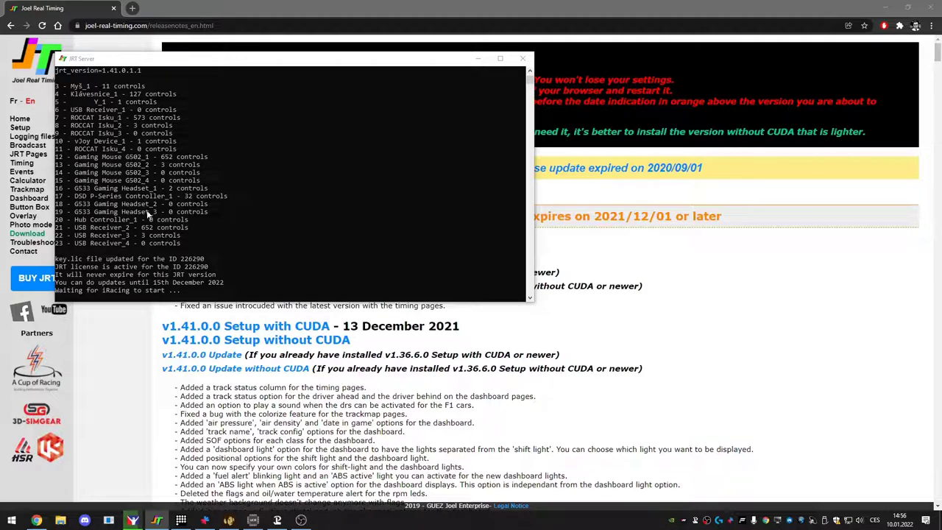
scroll(146, 209, "up", 7)
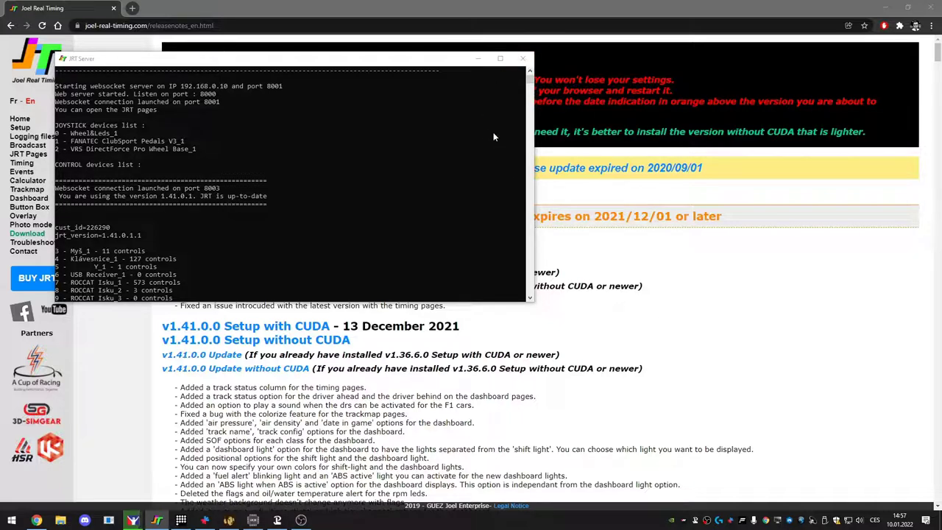
left_click(479, 58)
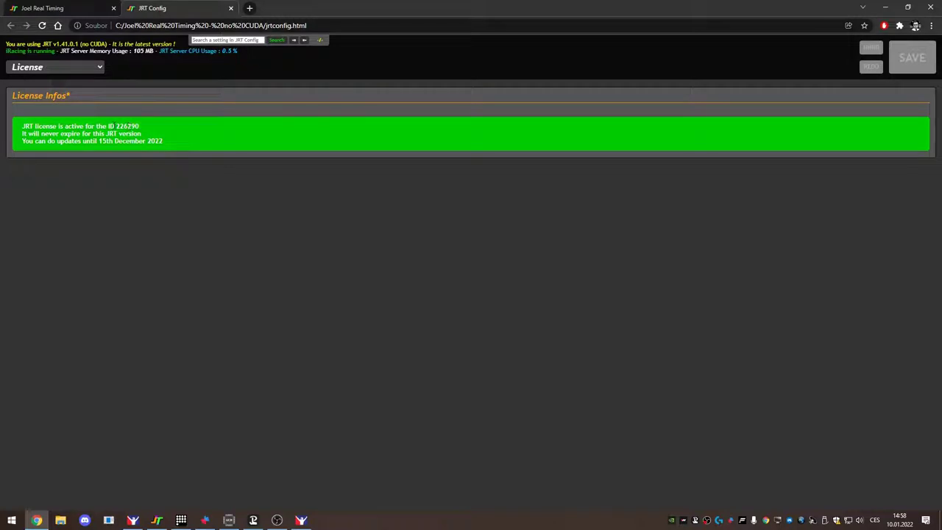
Step: Check the license ID and never-expire line in License Infos, then bring up the configuration section list
left_click_drag(115, 125, 161, 130)
left_click_drag(21, 134, 162, 134)
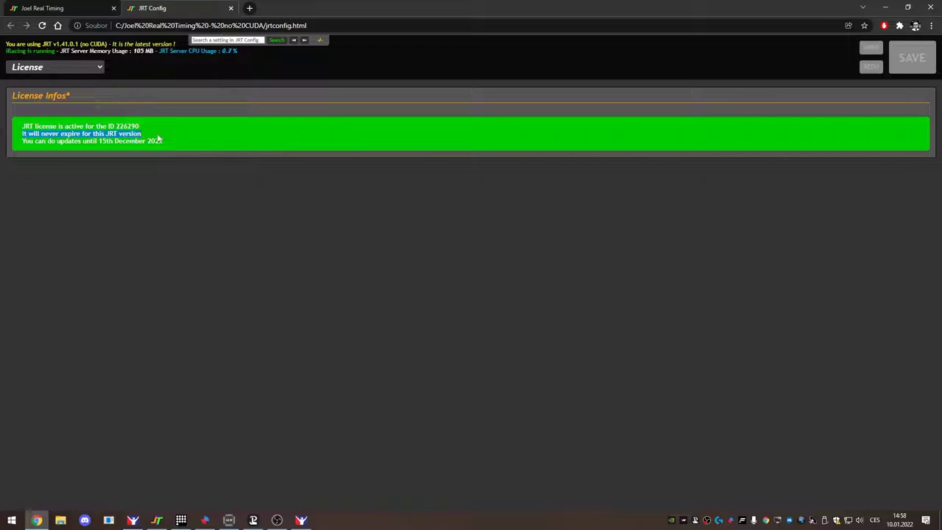
left_click(144, 130)
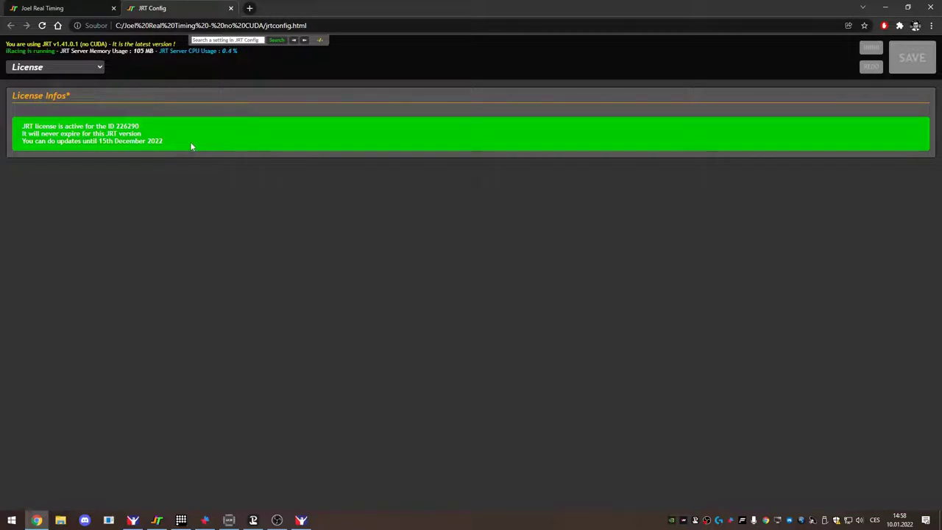
left_click(95, 72)
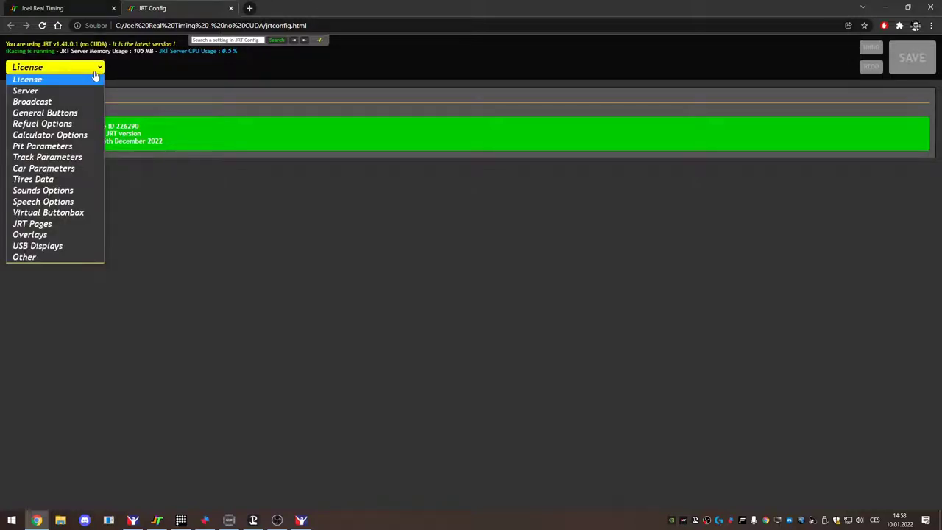
Step: Show the Timing4 page's column settings under JRT Pages and bring back the JRT Server console
left_click(64, 225)
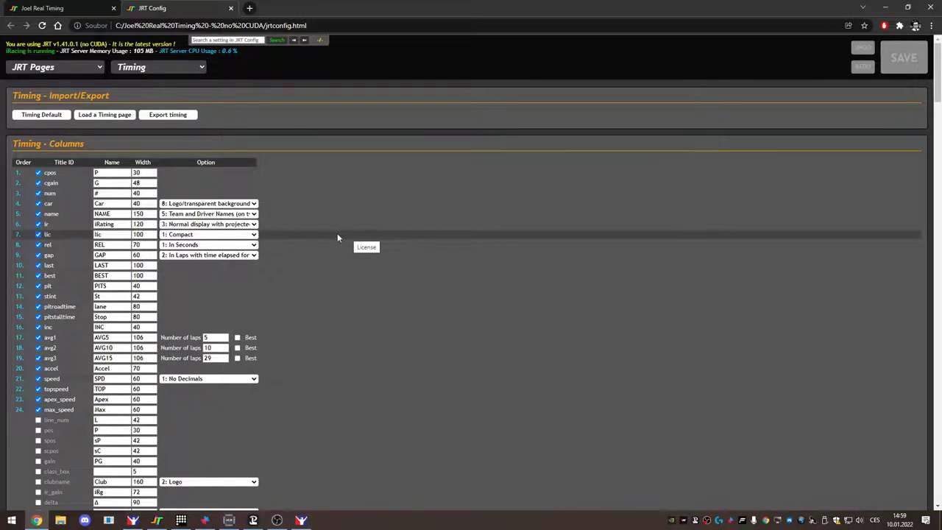
left_click(30, 66)
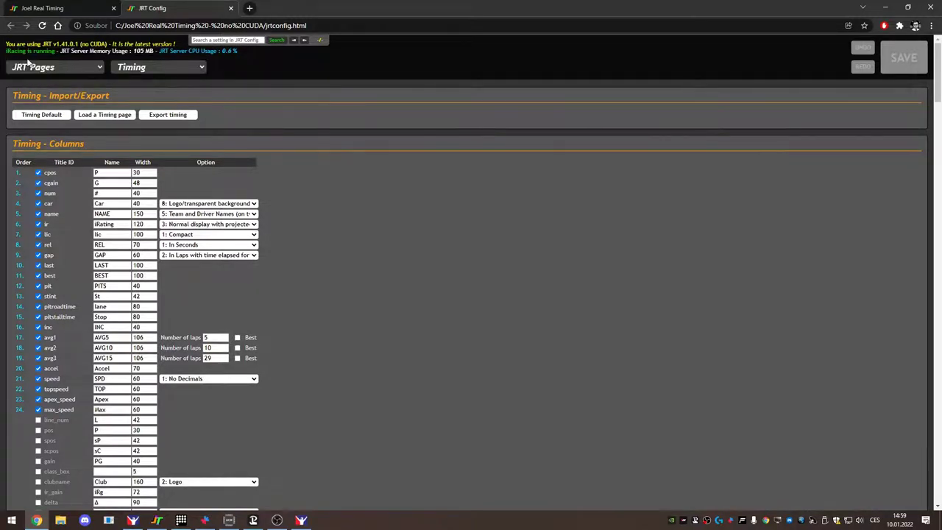
left_click(198, 69)
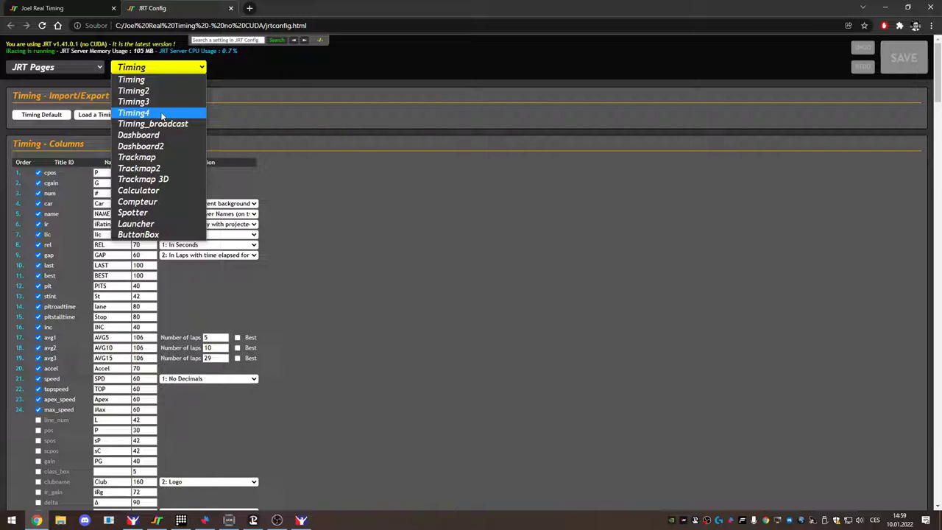
left_click(162, 115)
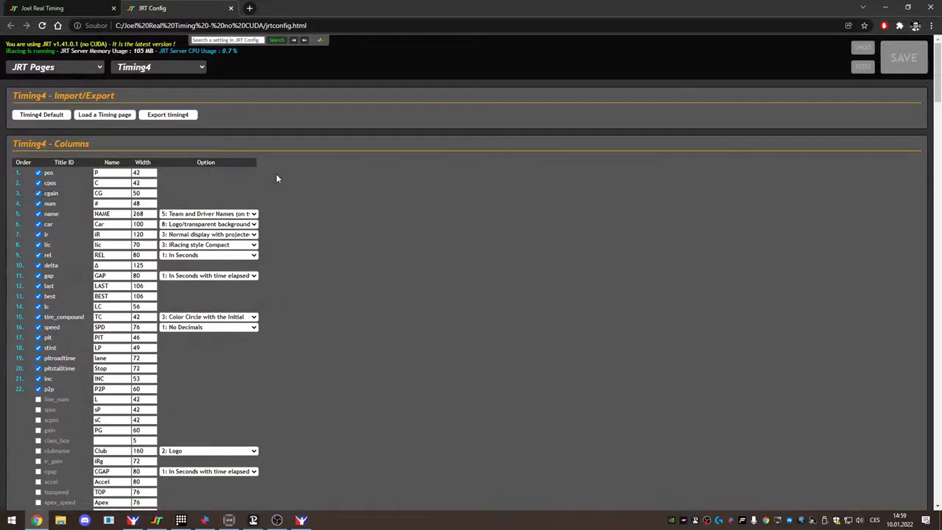
left_click(162, 520)
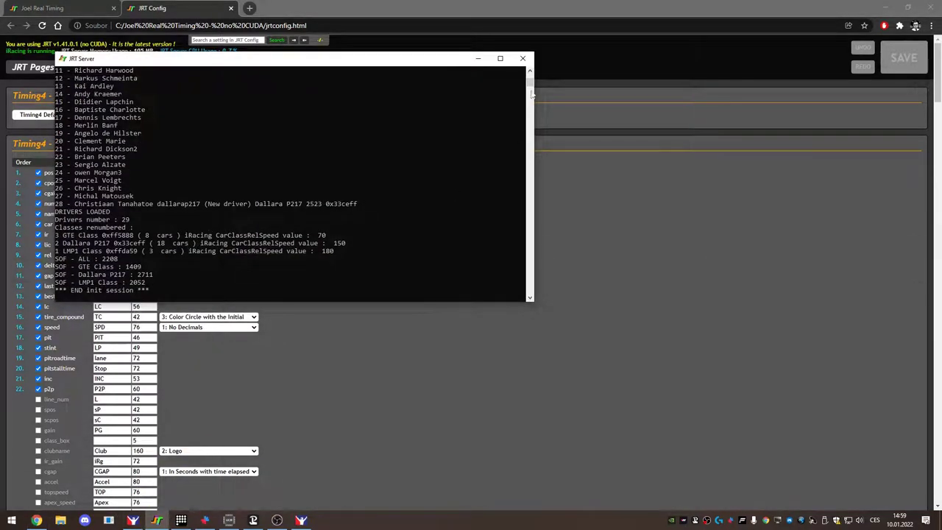
Step: Scroll the console to the top and highlight the local IP 192.168.0.10 and port 8000 lines
left_click_drag(529, 87, 532, 81)
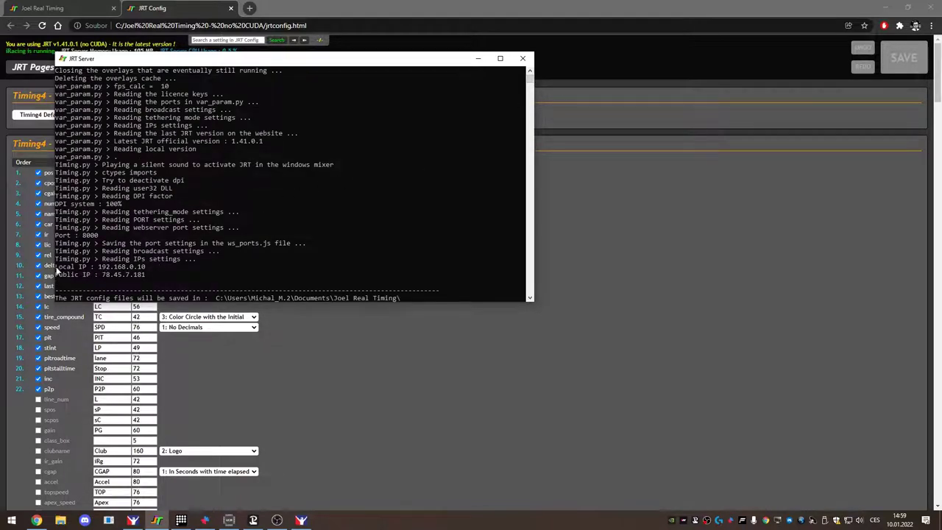
left_click_drag(56, 270, 154, 272)
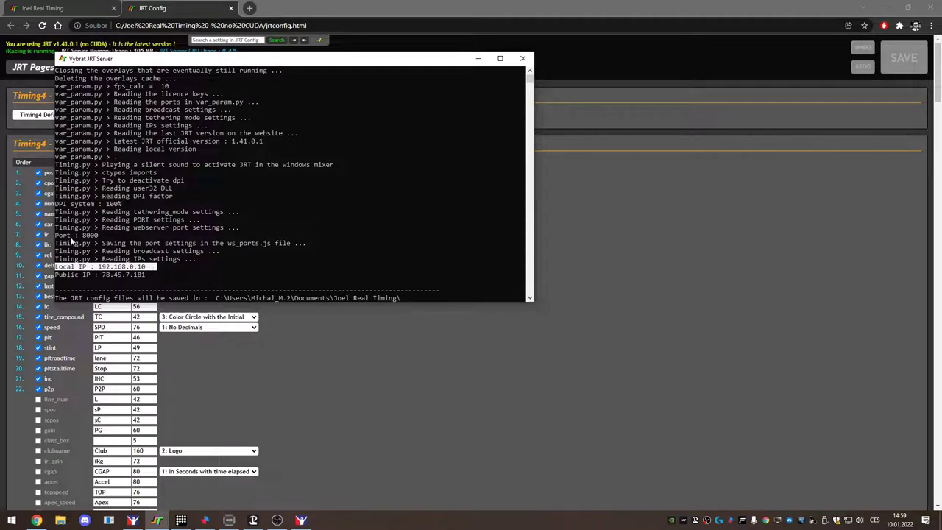
left_click_drag(56, 234, 103, 236)
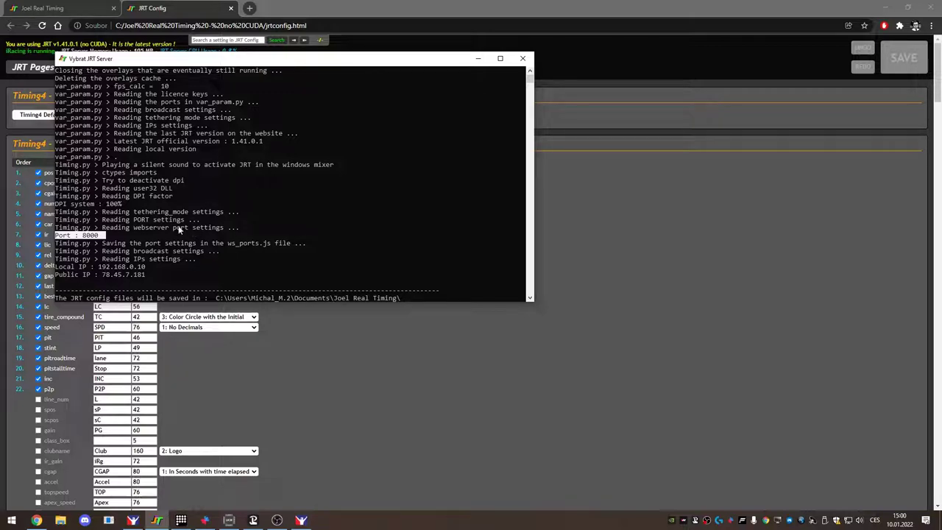
Step: Copy the local IP 192.168.0.10 into a new Chrome tab's address and append :8000/
left_click_drag(99, 269, 146, 269)
key("ctrl+c")
right_click(146, 269)
left_click(251, 8)
key("ctrl+v")
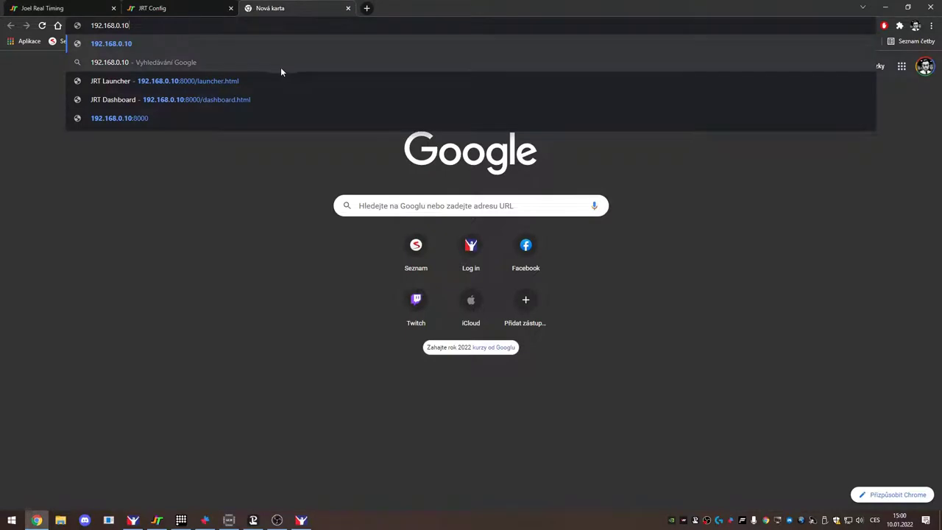
type(":")
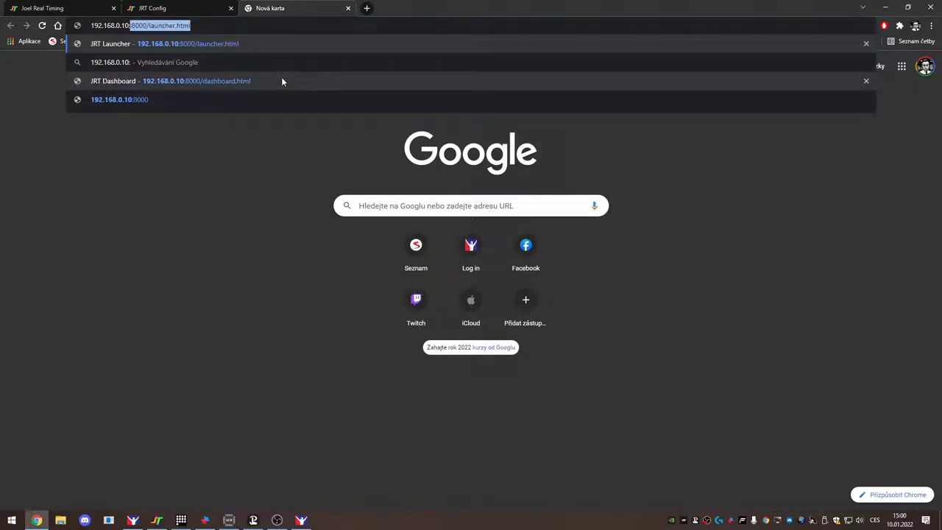
key("alt+Tab")
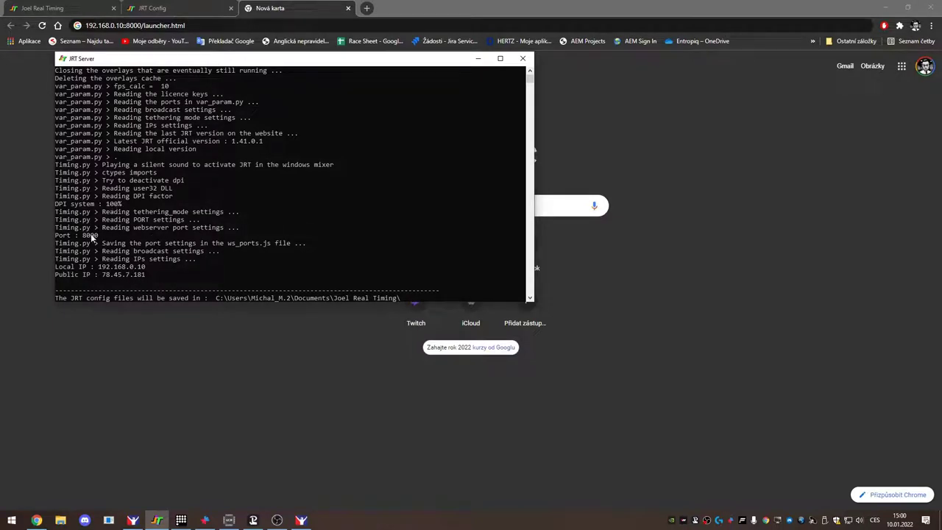
key("alt+Tab")
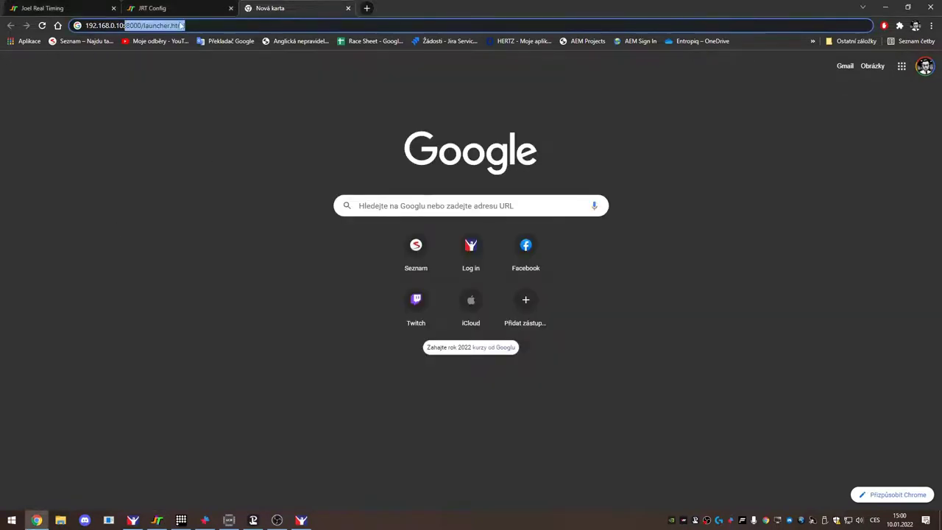
type("8000")
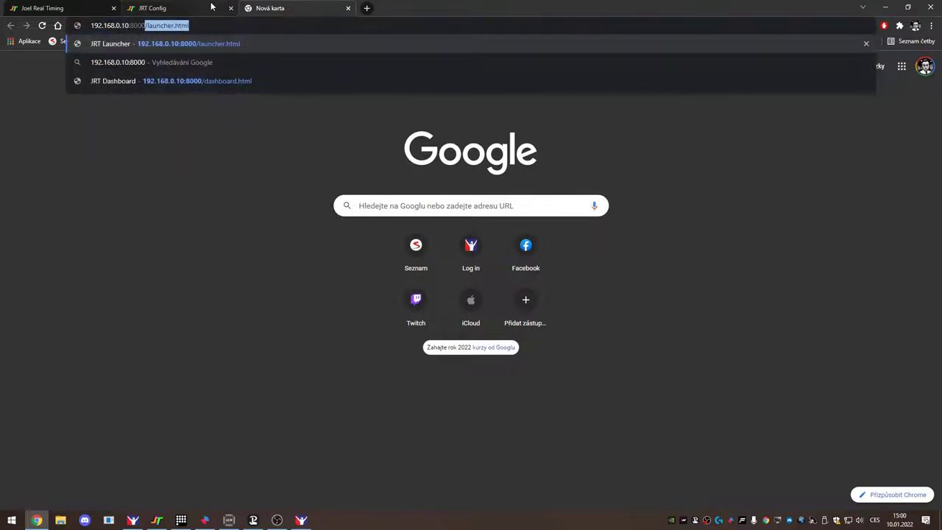
type("/")
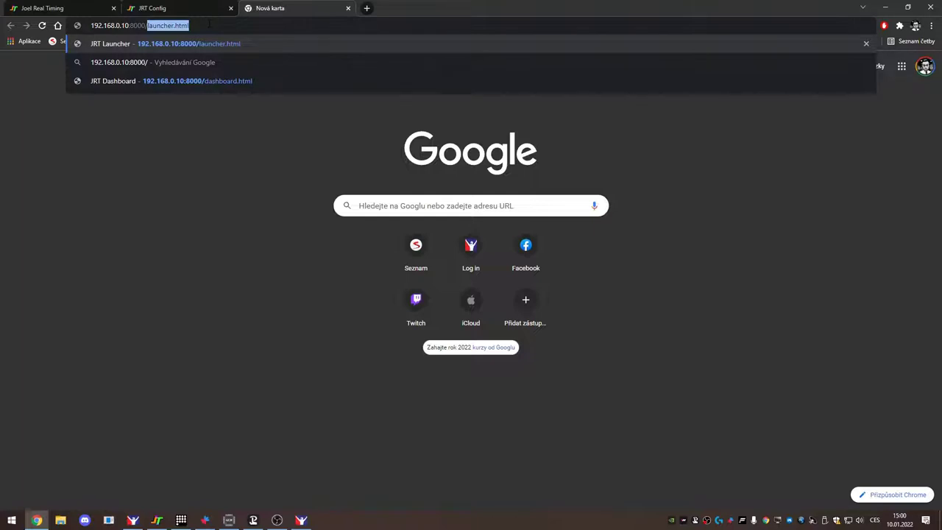
Step: Finish the address with timing4.html, fixing the misspelled extension, and load the Timing4 page
left_click(195, 5)
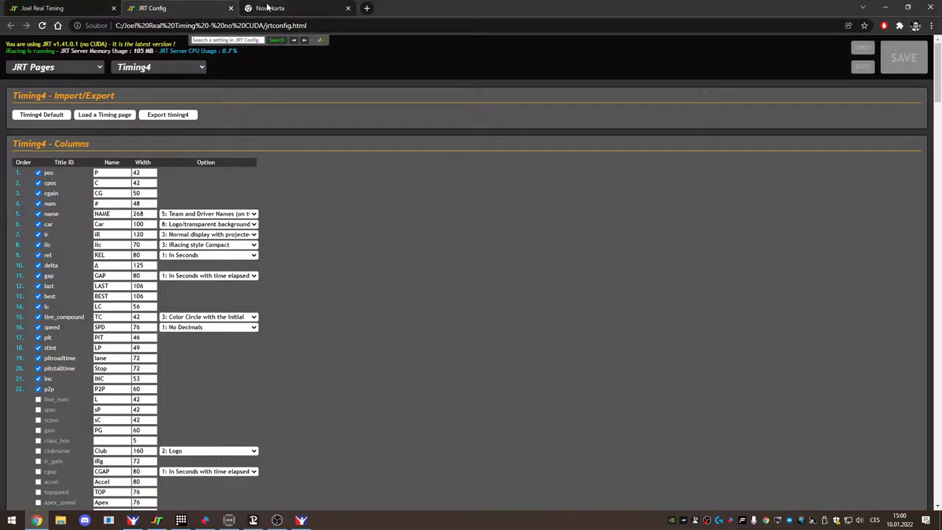
left_click(268, 6)
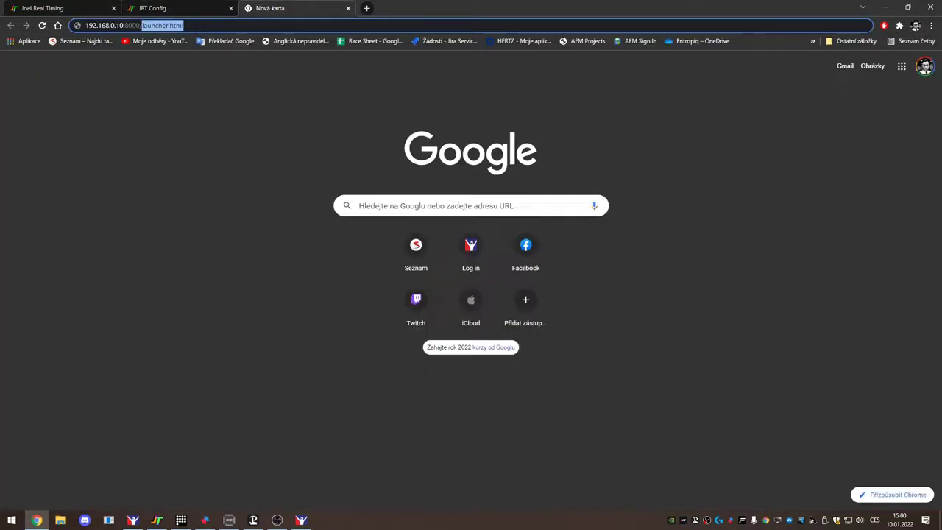
type("timing4")
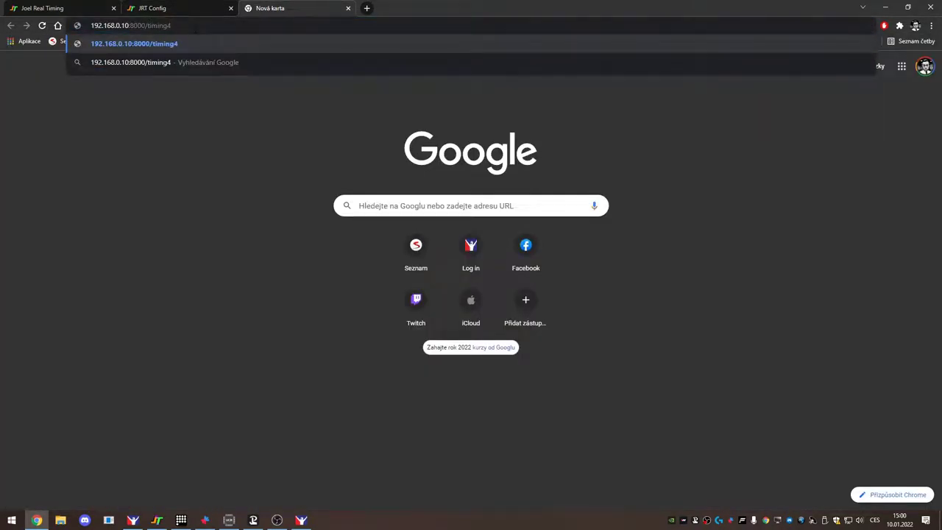
type(".thml")
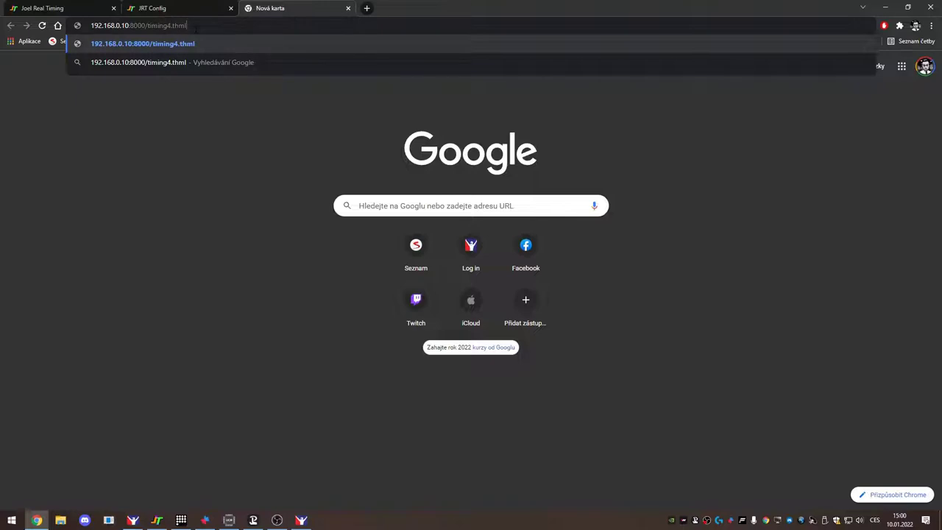
key("BackSpace")
key("BackSpace")
key("BackSpace")
key("BackSpace")
type("html")
key("Return")
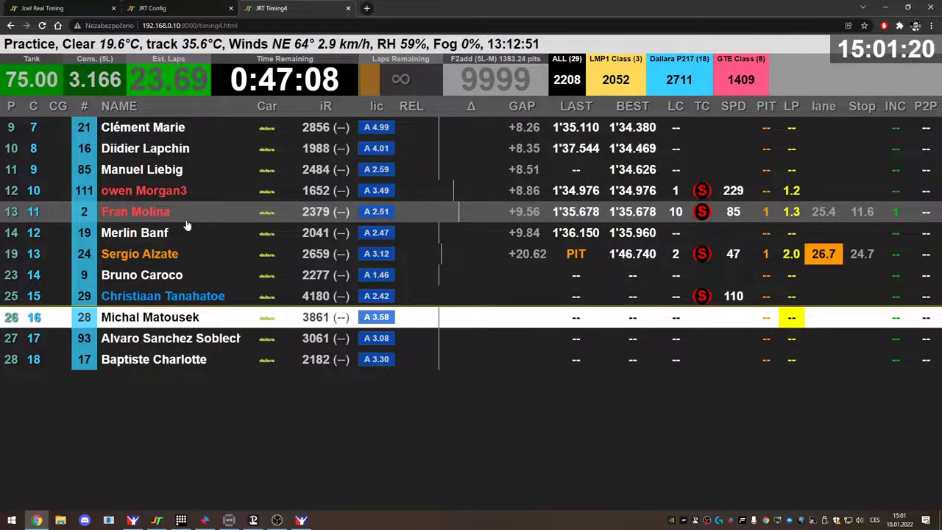
Step: Switch to the iRacing sim showing the Daytona Road Course practice session
left_click(132, 519)
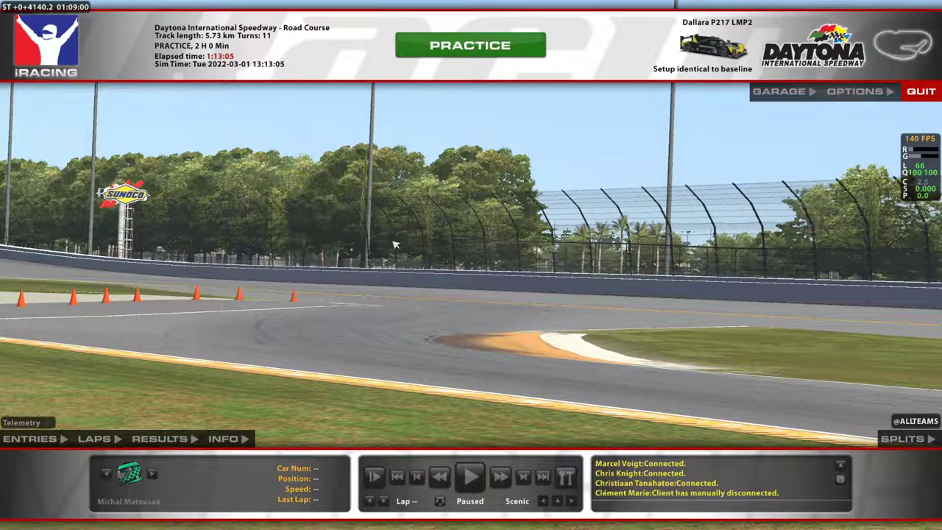
Step: Follow car 2 in cockpit view, play then pause the replay, and return to the Timing4 page
left_click(152, 474)
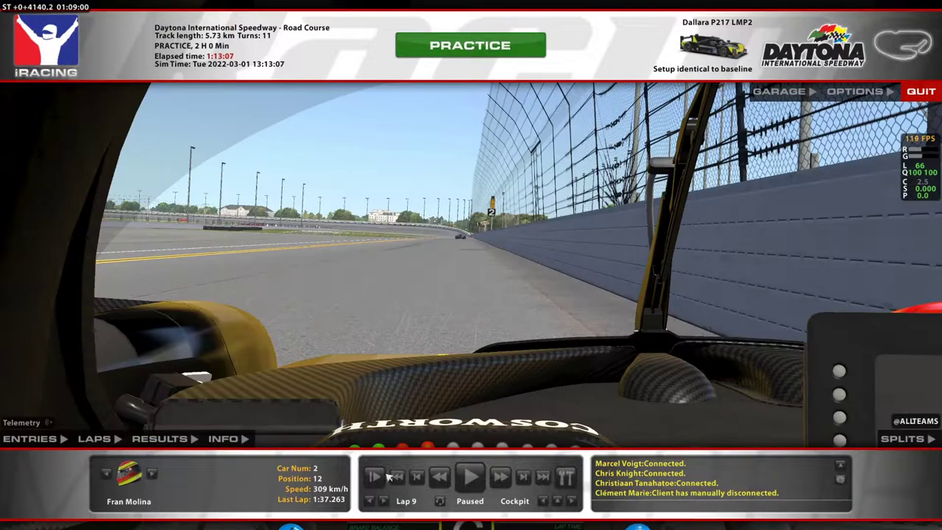
left_click(472, 478)
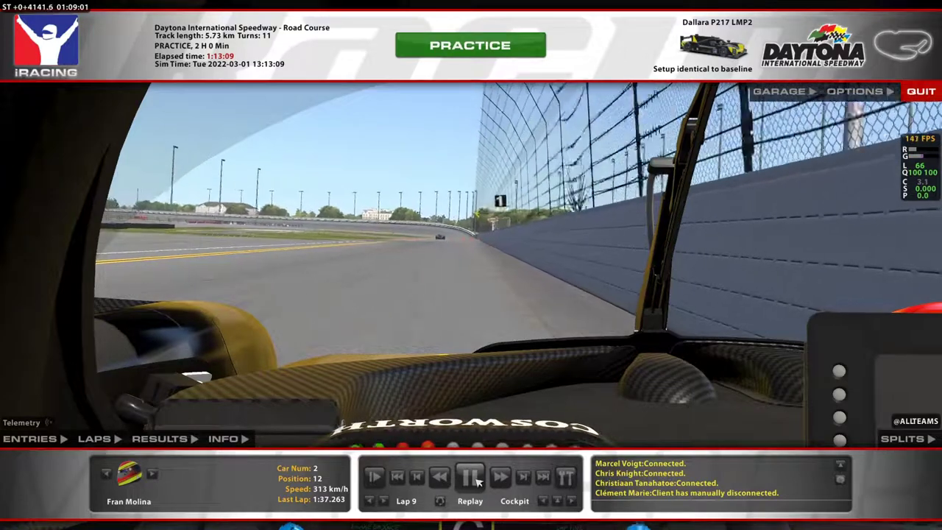
left_click(471, 478)
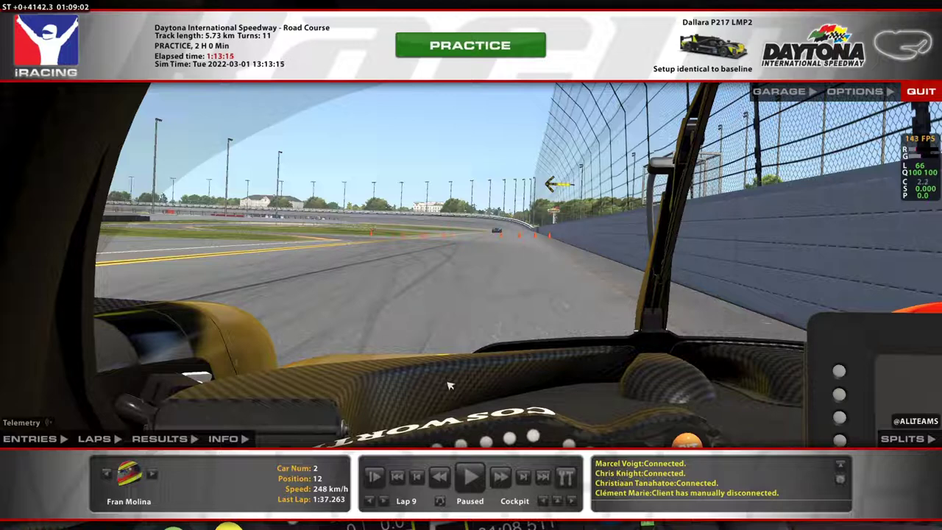
key("alt+Tab")
key("alt+Tab")
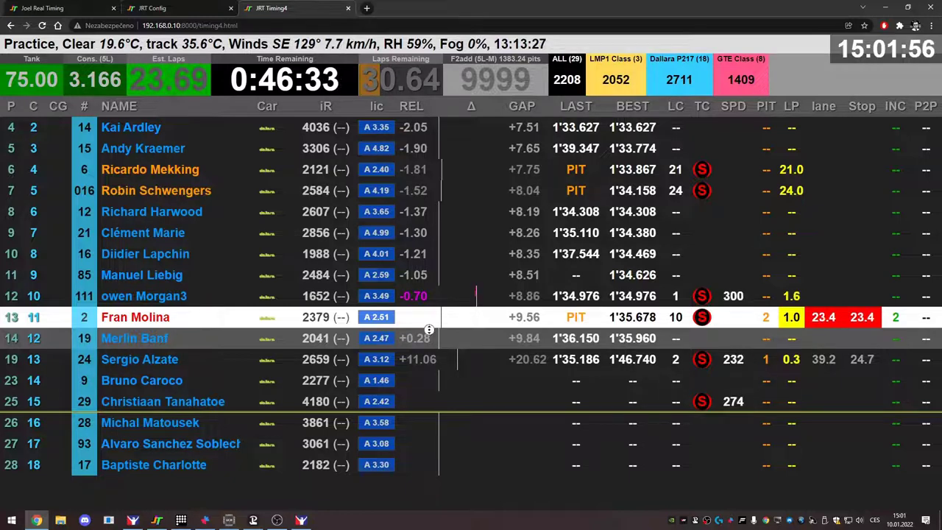
Step: Move the timing focus to car 19's row and watch the live Dallara class timing
left_click(430, 336)
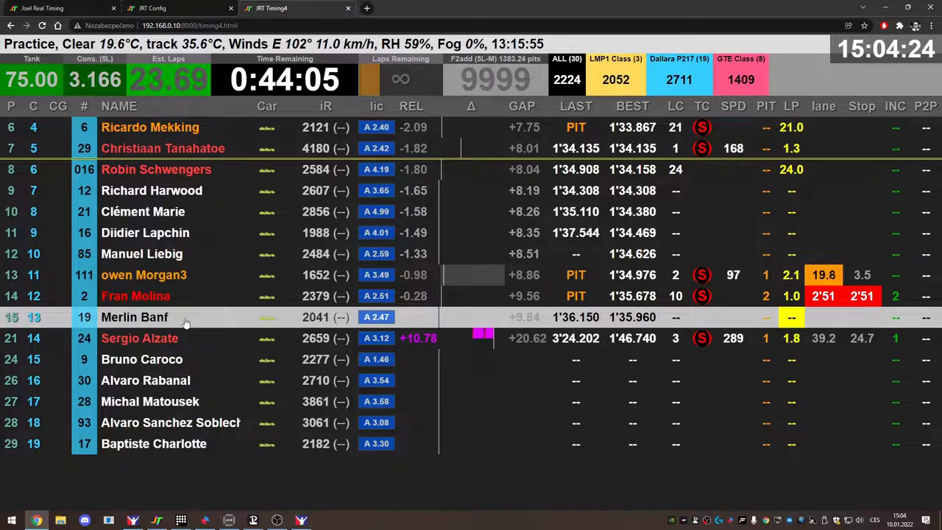
Step: Focus car #12, then car #28, on the timing page, confirming each time that the iRacing camera follows
left_click(202, 191)
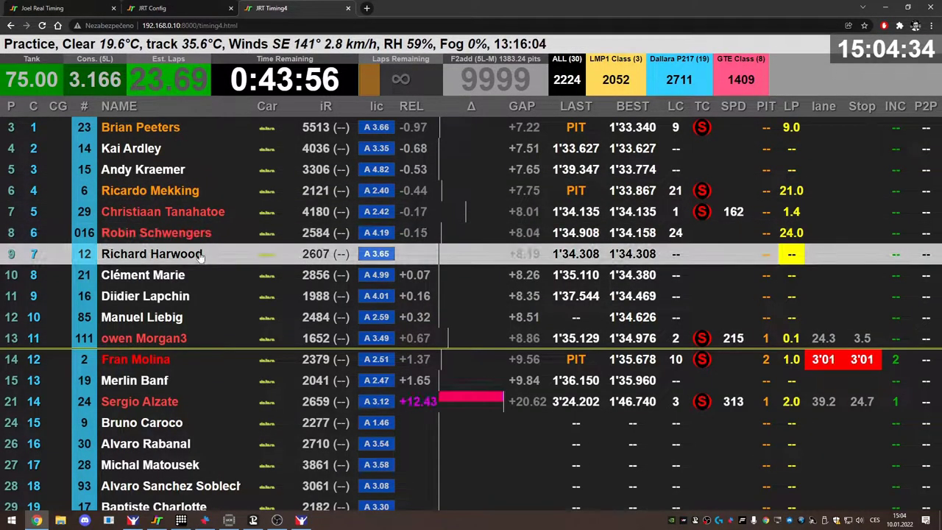
left_click(301, 520)
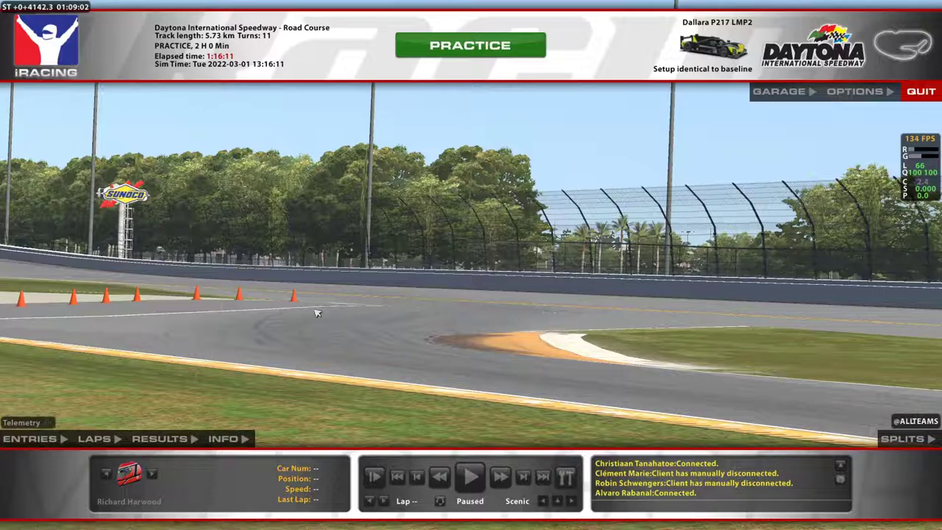
key("alt+Tab")
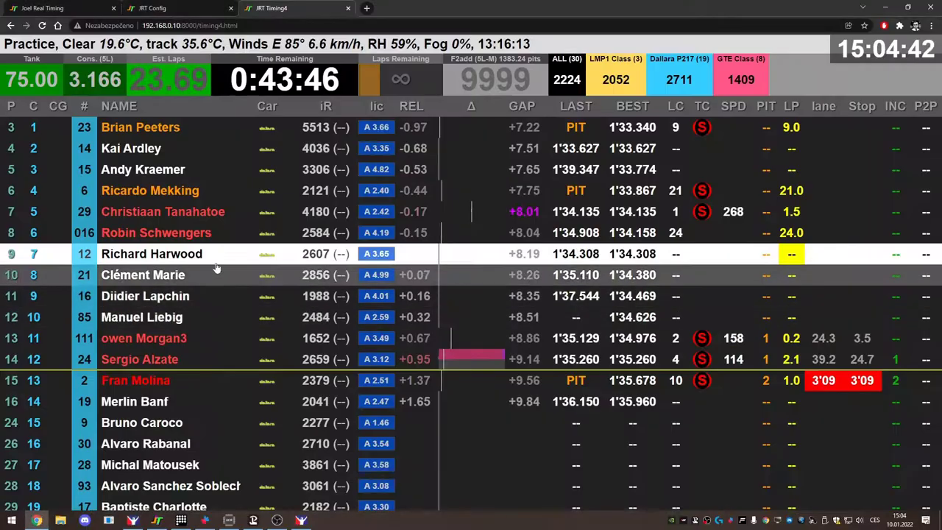
left_click(142, 469)
key("alt+Tab")
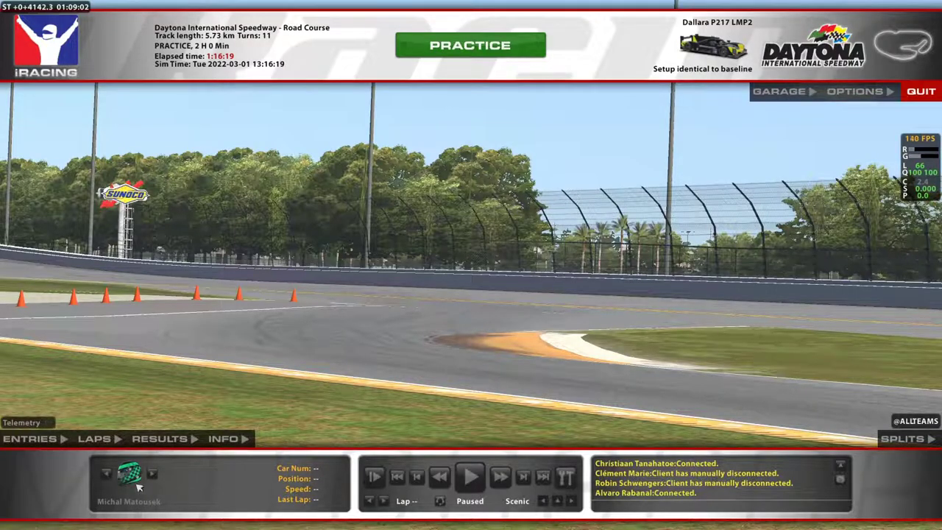
key("alt+Tab")
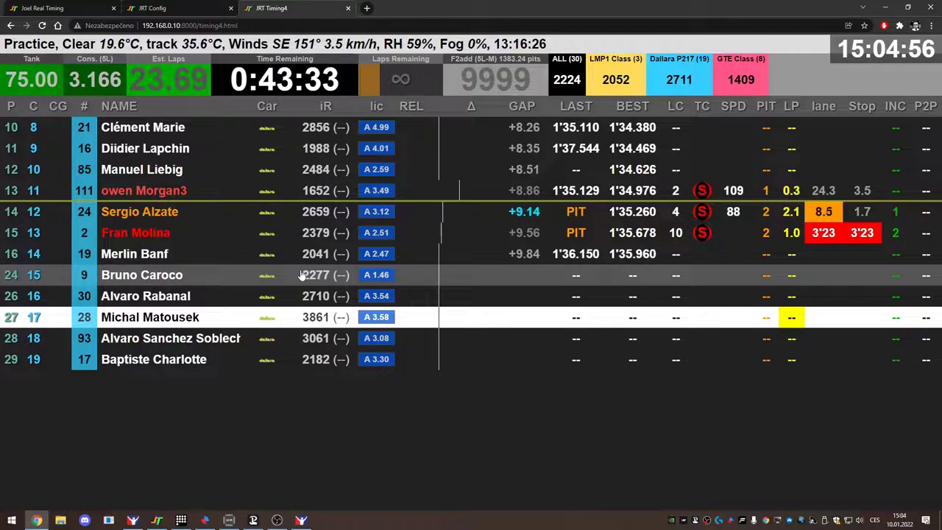
Step: Switch the timing table to ALL (30) cars and scroll back to the top
left_click(573, 81)
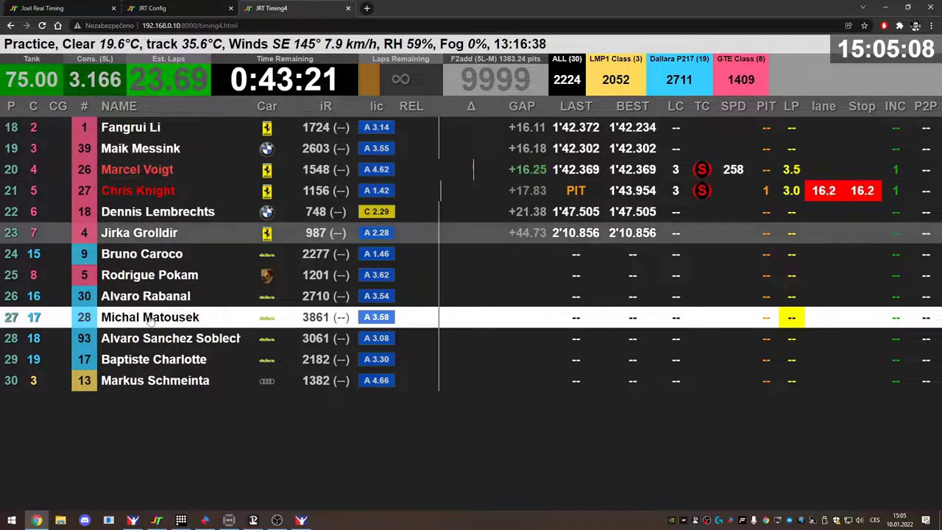
scroll(132, 265, "up", 5)
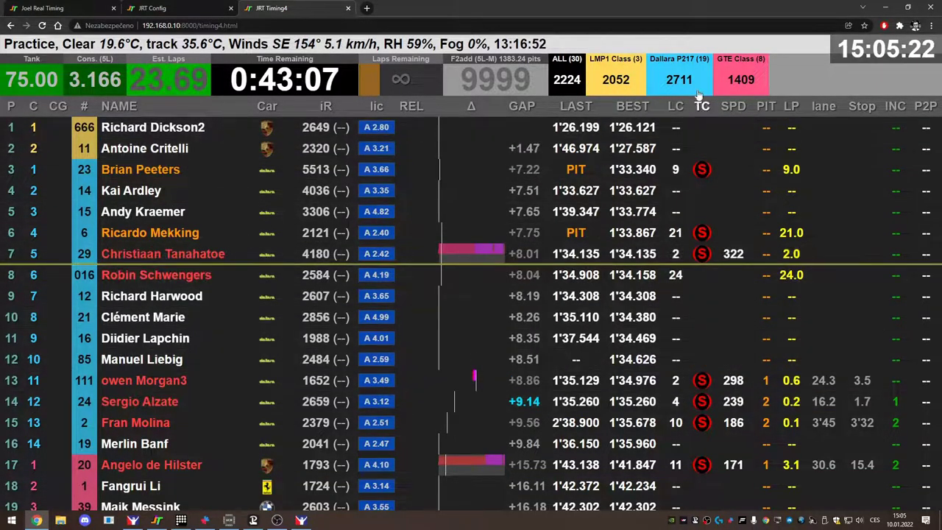
Step: Filter the timing table to show only the eight GTE class cars
left_click(624, 80)
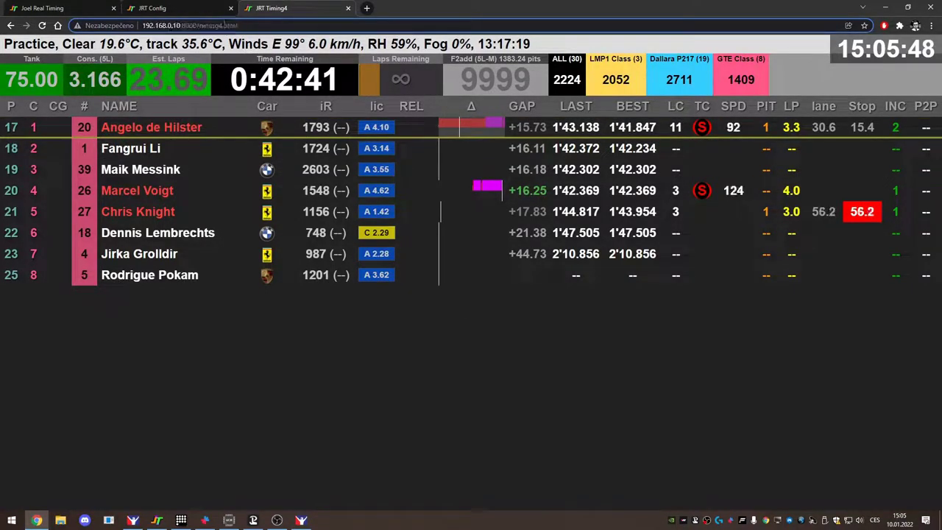
Step: Load the standard timing.html page, then preview the timing2.html layout
left_click(265, 29)
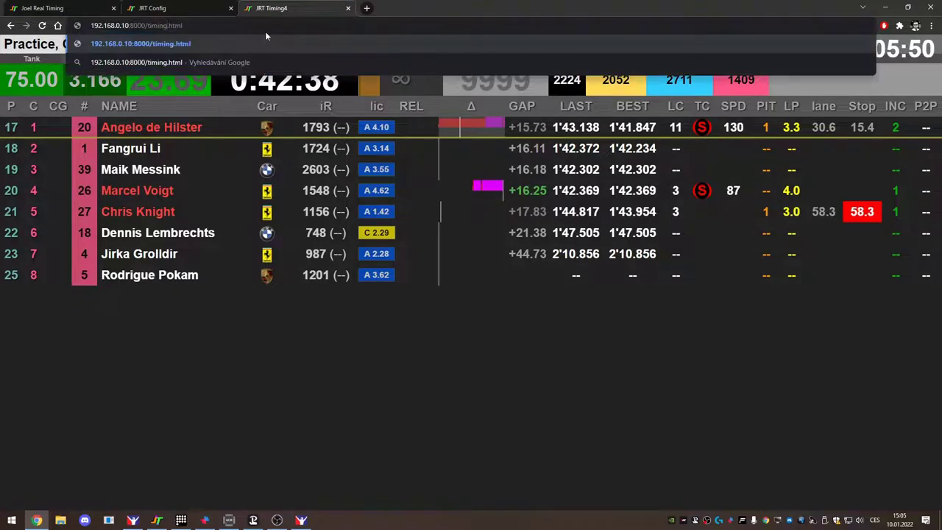
key("Return")
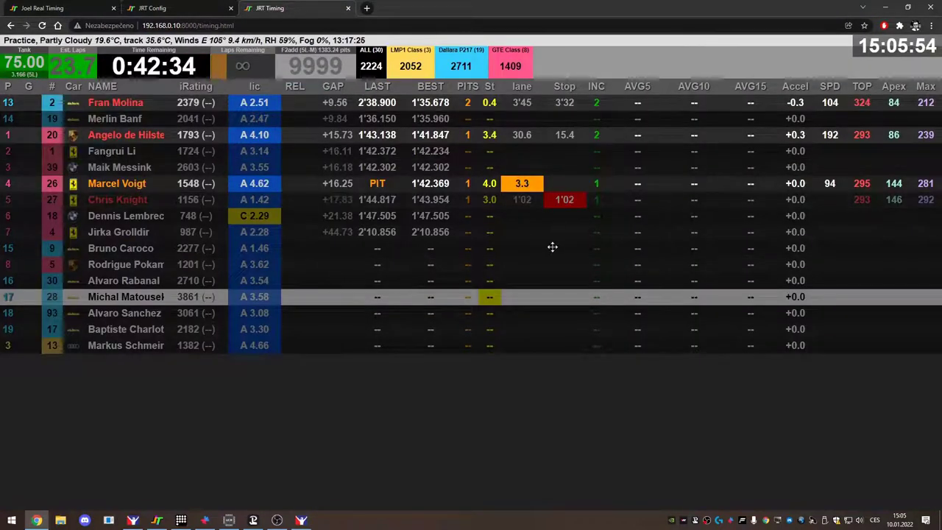
left_click(218, 25)
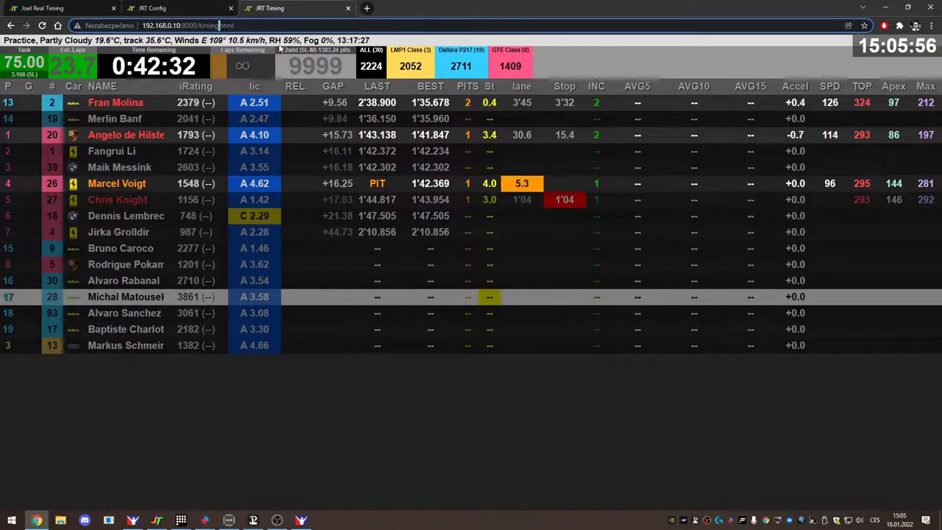
left_click(218, 25)
type("2")
key("Return")
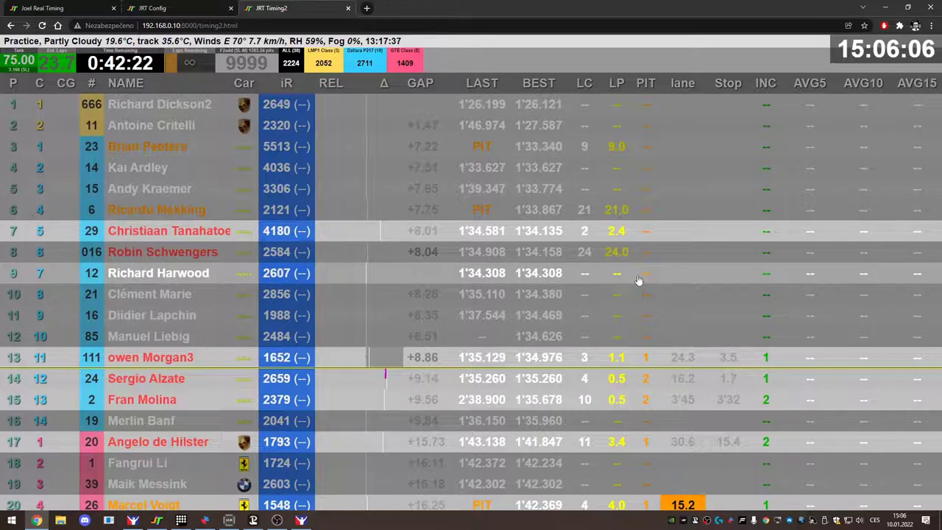
Step: Change the page address to timing3 to preview the Timing3 layout
double_click(210, 25)
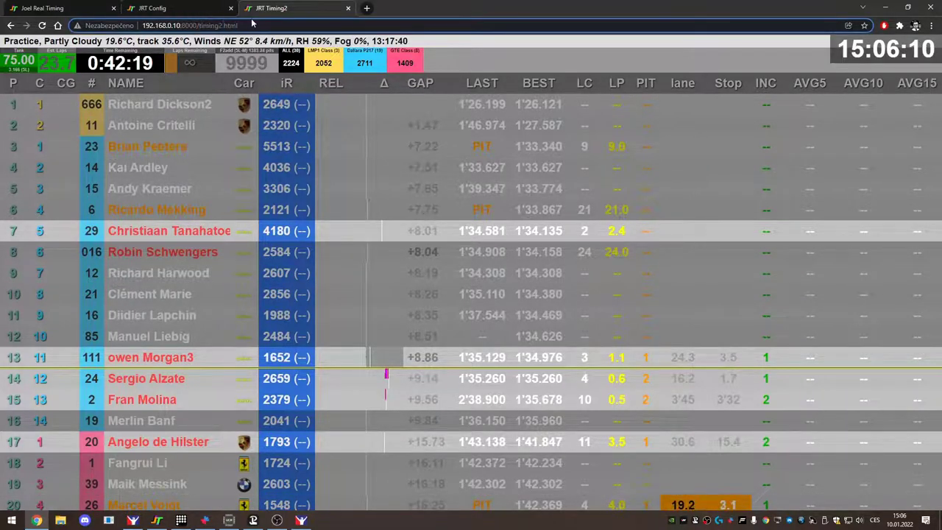
type("timing3")
key("Return")
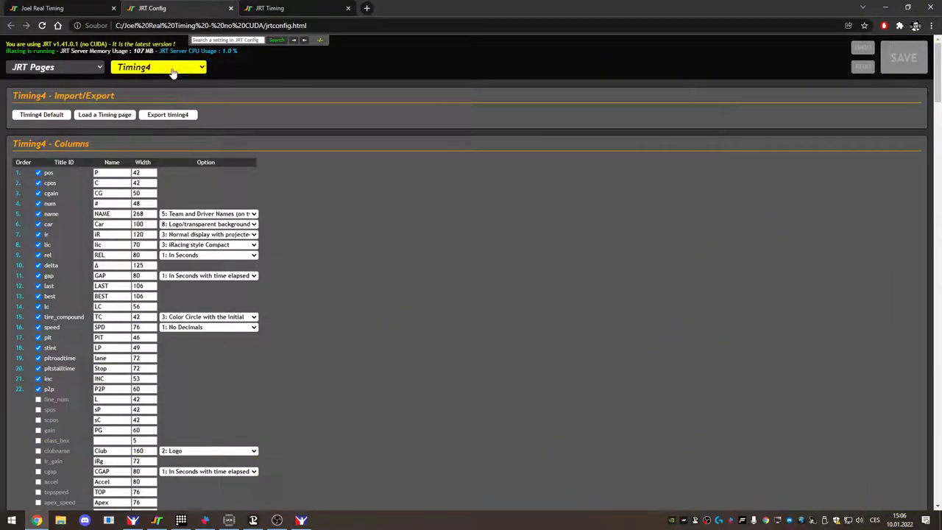
Step: Choose the Timing page in JRT Config and compare it with the live Timing layout
left_click(172, 71)
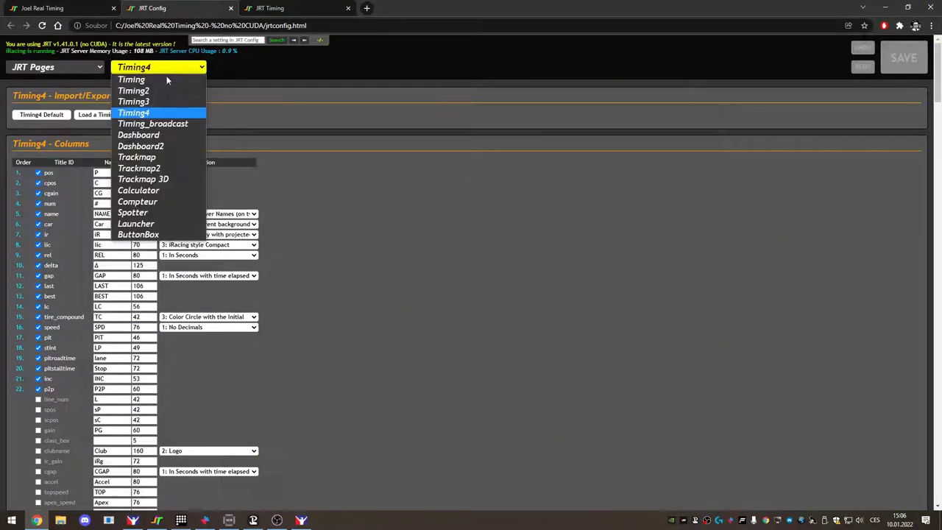
left_click(167, 81)
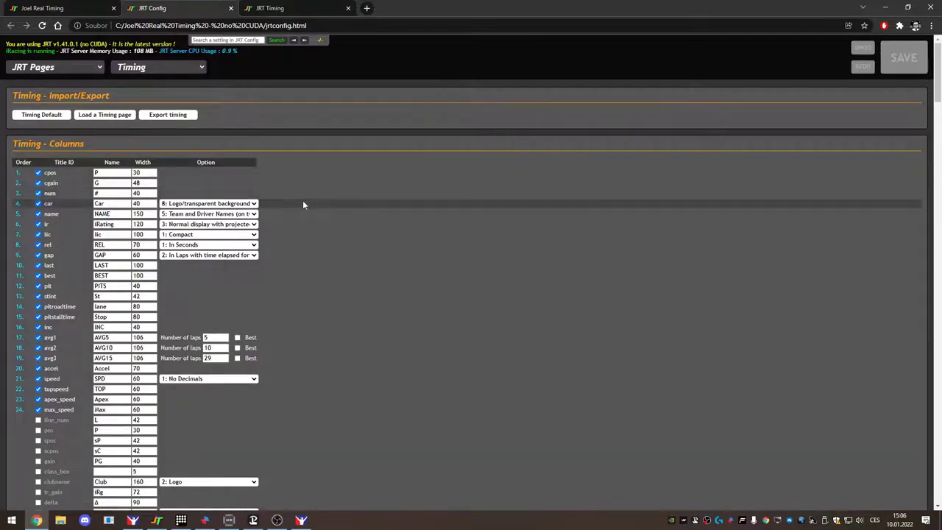
scroll(284, 209, "down", 5)
scroll(278, 227, "up", 4)
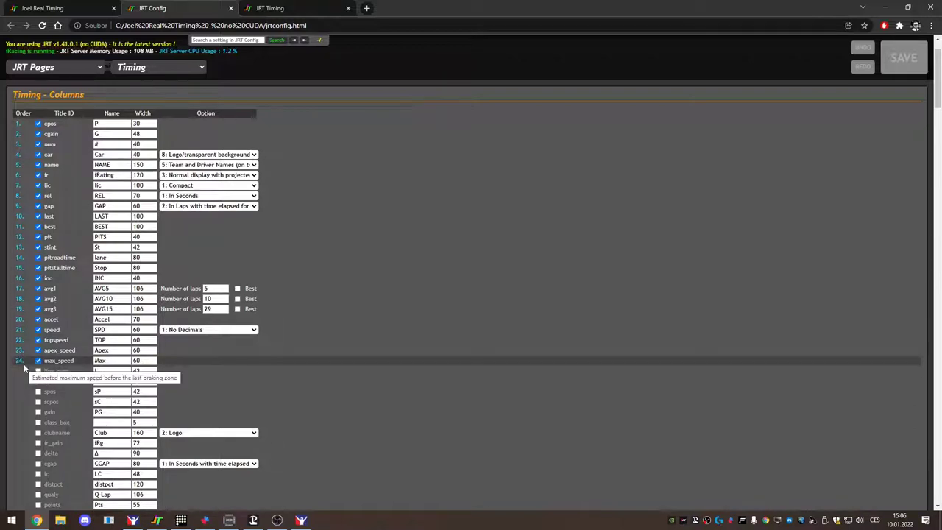
key("ctrl+Tab")
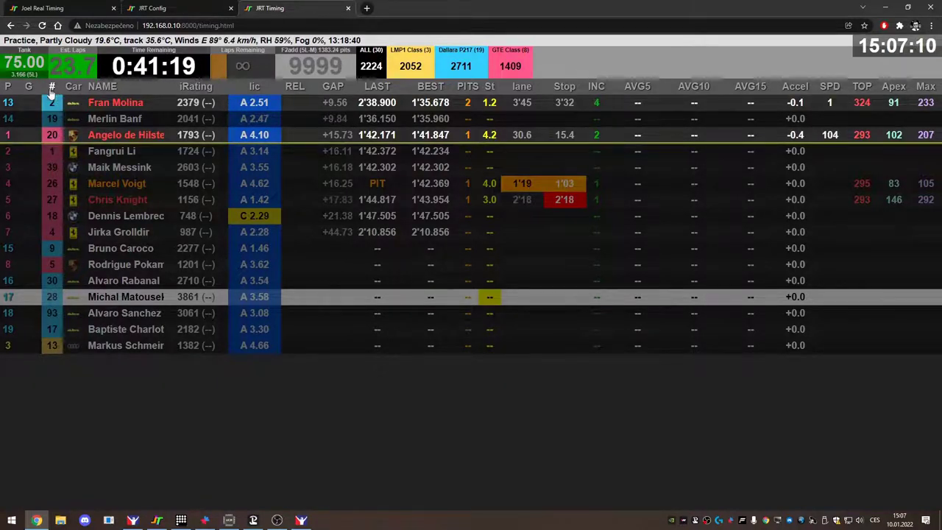
left_click(153, 8)
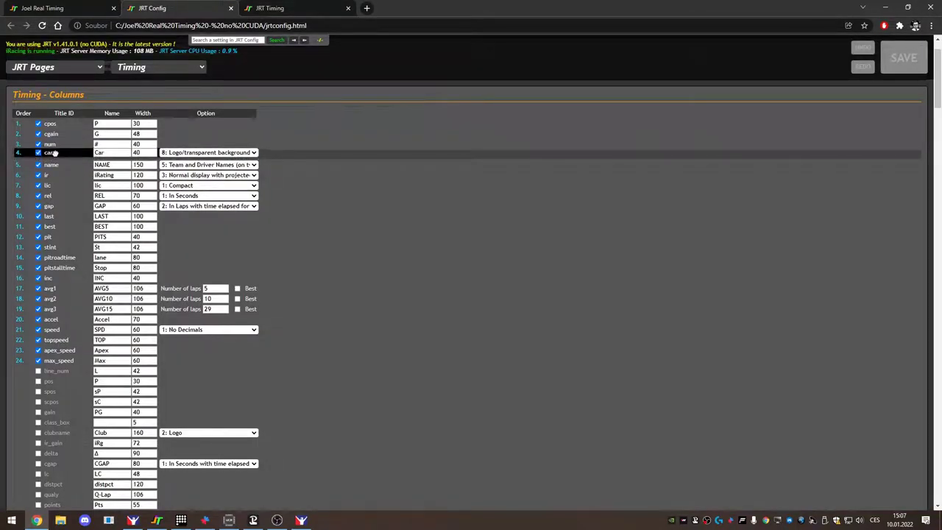
Step: Drag the num row to the top of the Columns list and save
left_click(55, 144)
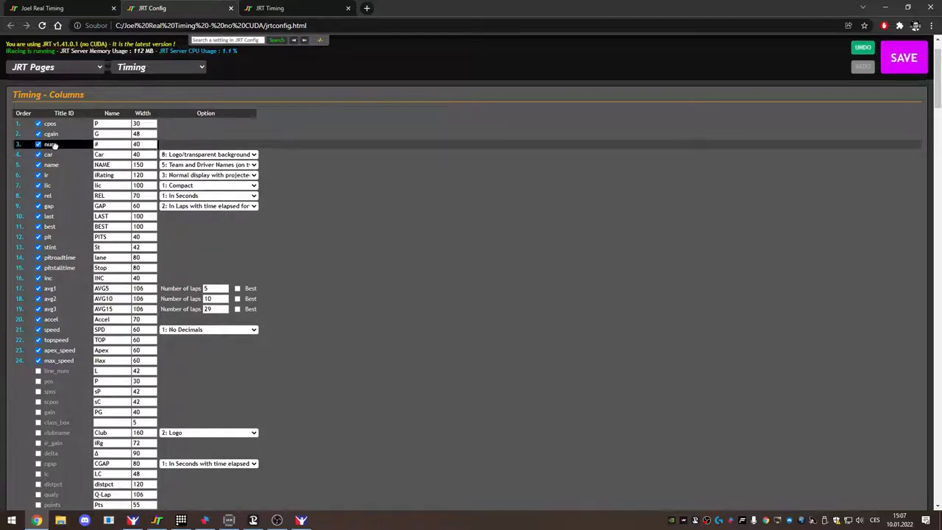
left_click_drag(55, 144, 56, 123)
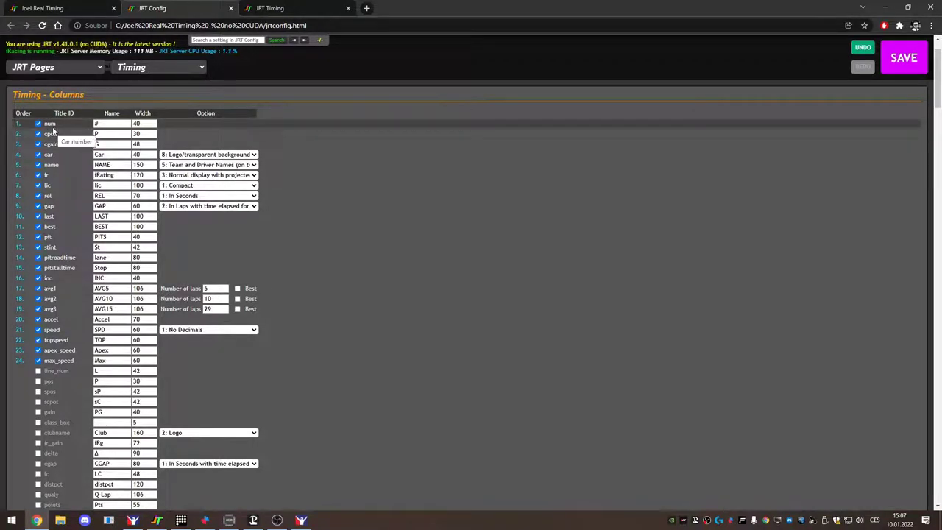
key("ctrl+plus")
key("ctrl+plus")
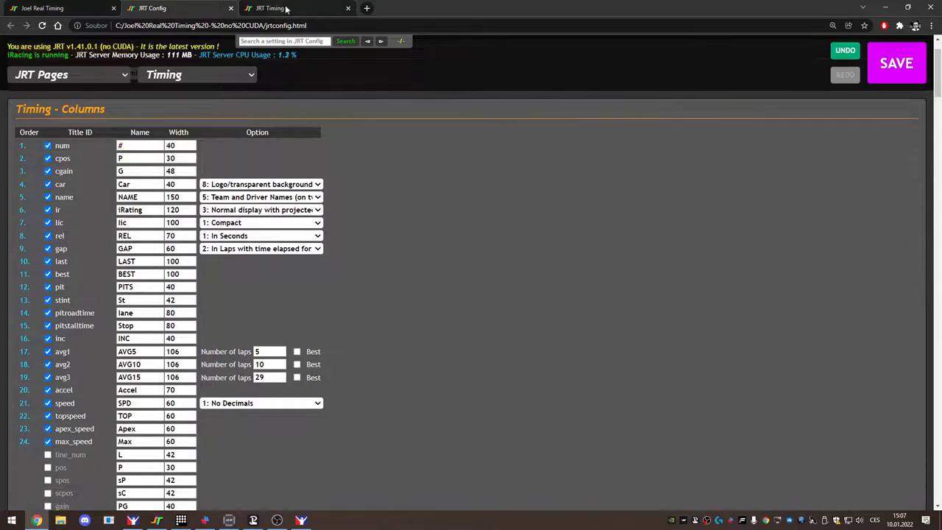
left_click(896, 63)
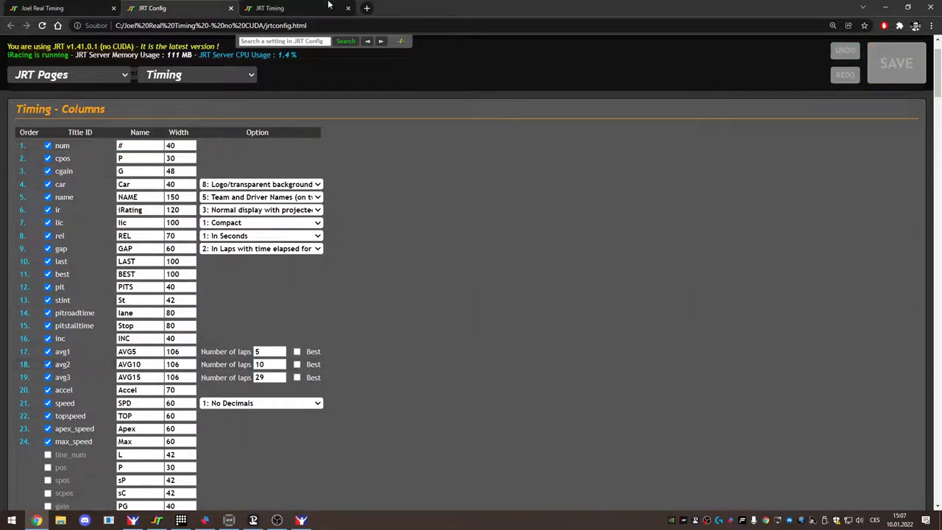
Step: Move the num column back to third place and confirm the live order P, G, #
left_click(270, 8)
scroll(38, 157, "up", 3)
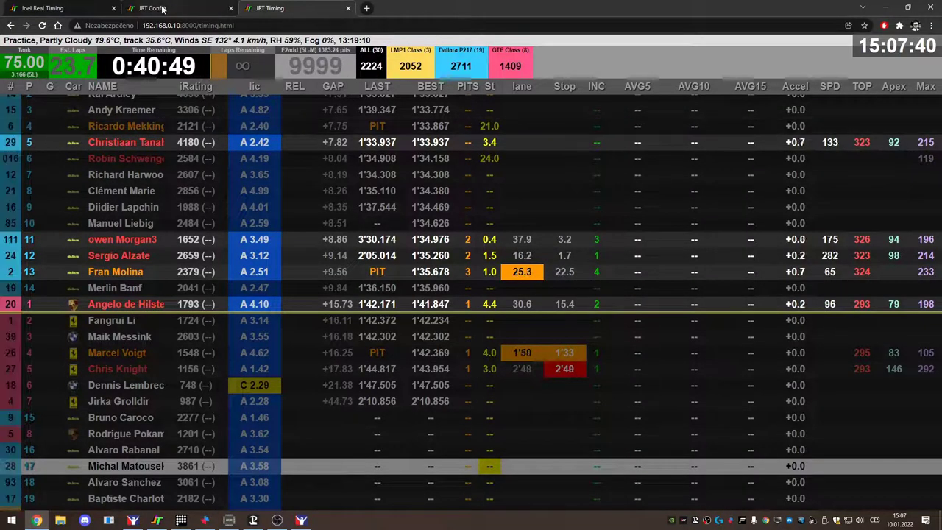
key("ctrl+shift+Tab")
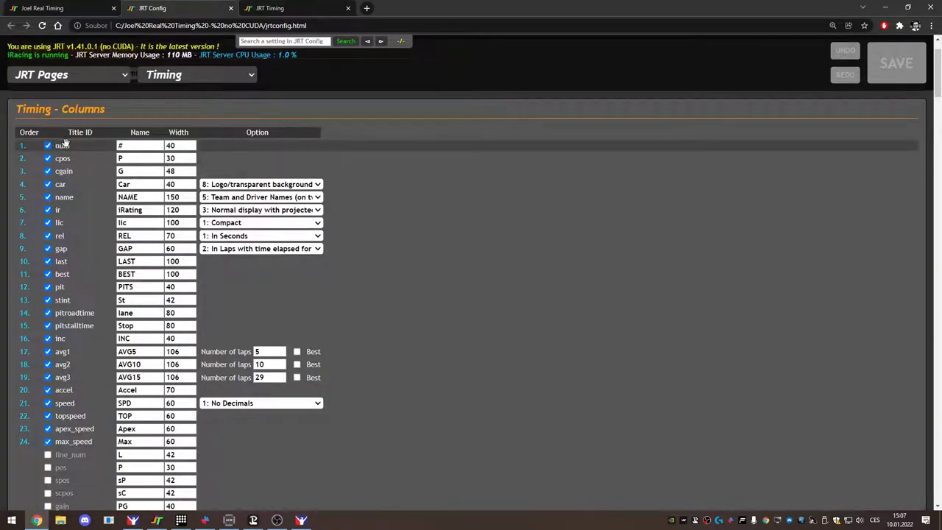
left_click_drag(65, 145, 67, 170)
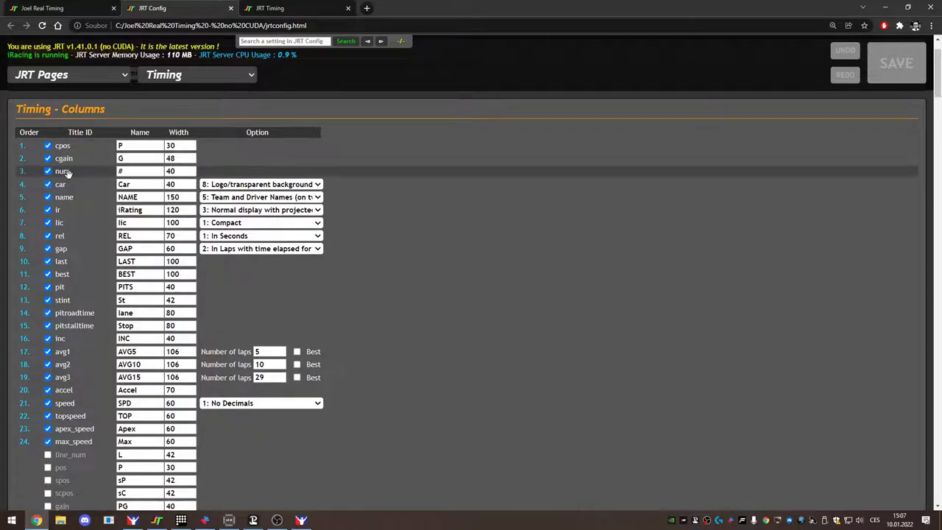
left_click(276, 7)
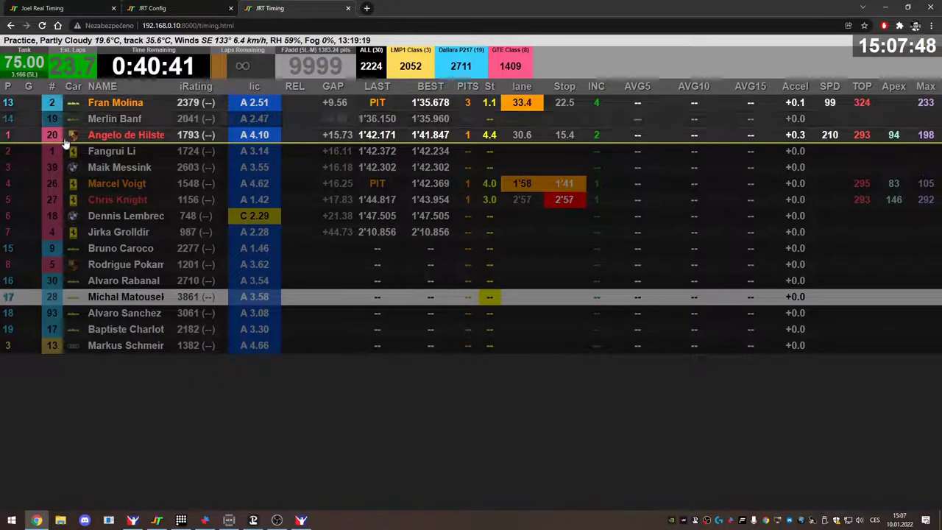
Step: Select the class position column's name for editing, then view live timing again
left_click(157, 8)
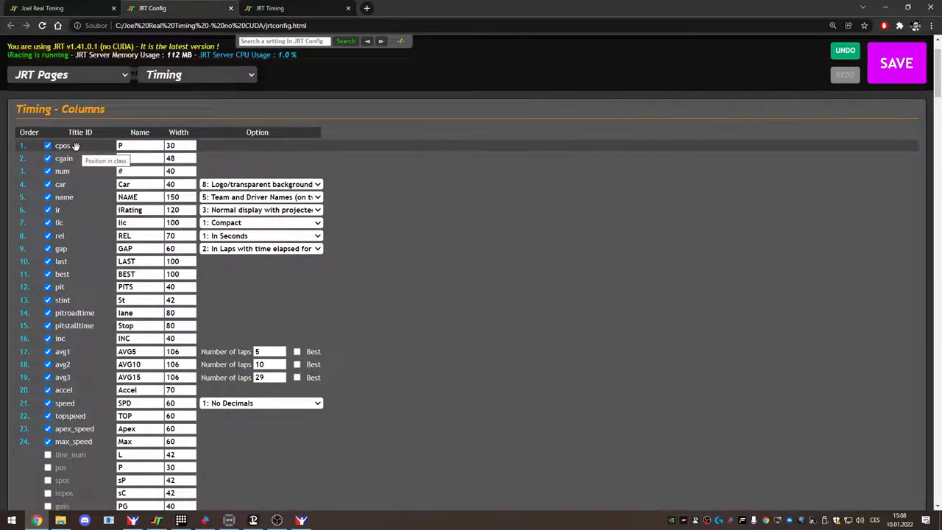
left_click(136, 147)
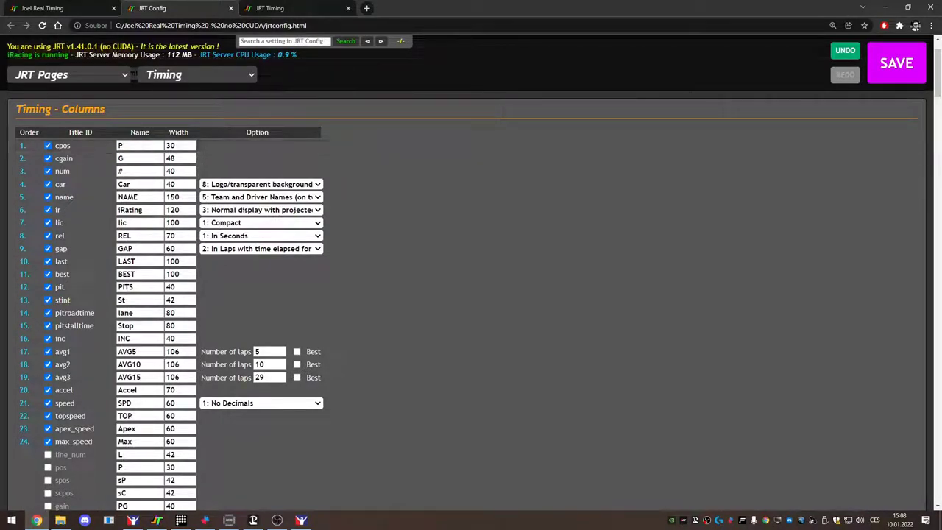
left_click(261, 9)
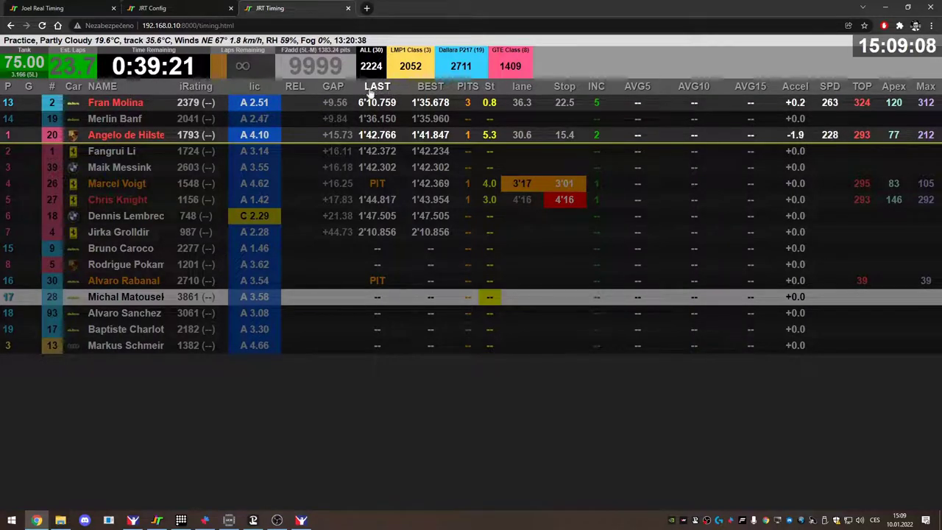
Step: Retitle the last column by typing 'la', confirm, and check the live header
left_click(384, 93)
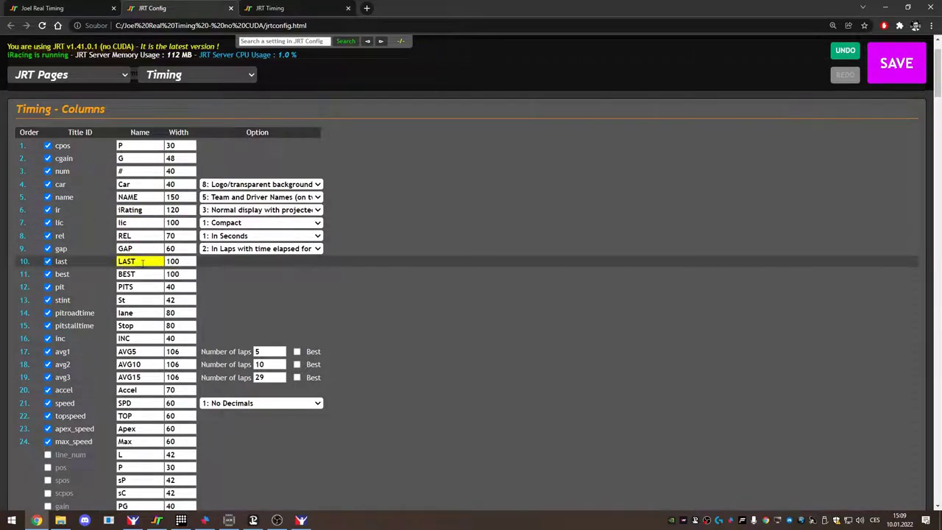
double_click(142, 261)
type("last")
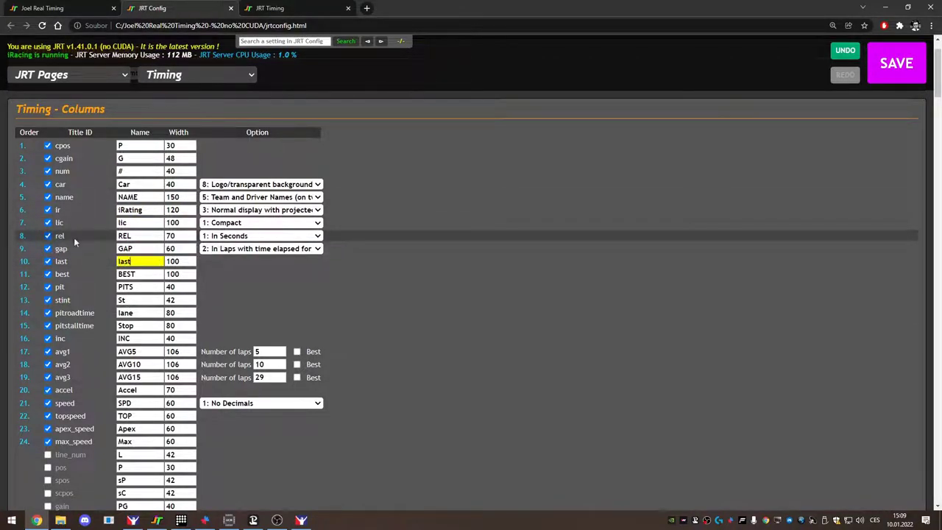
key("Return")
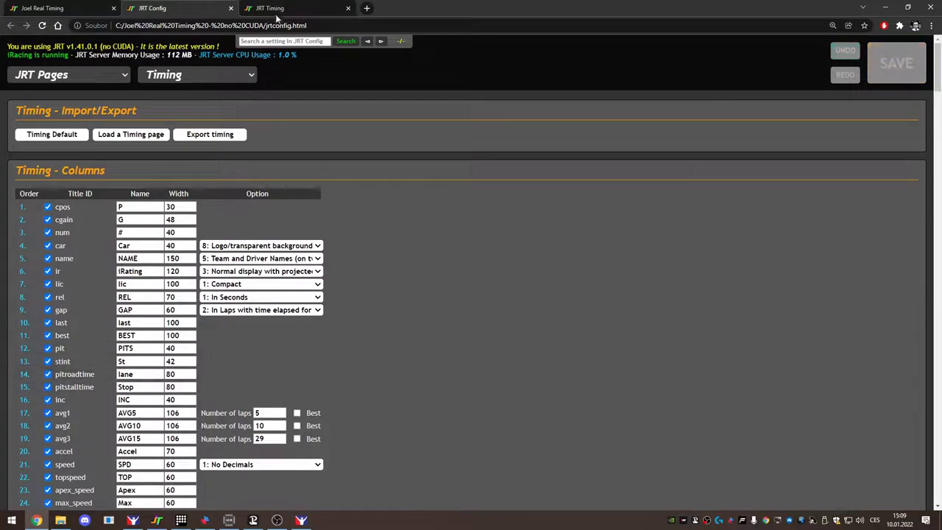
left_click(277, 10)
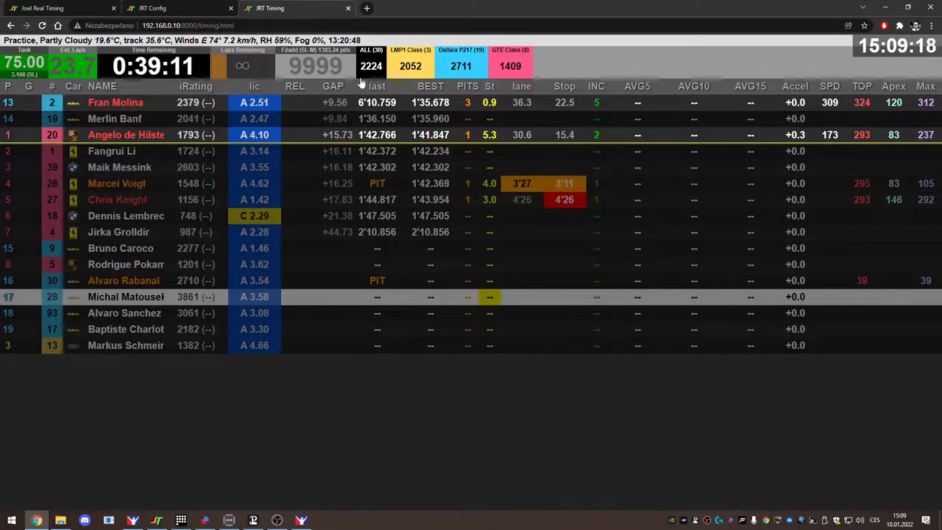
Step: Save the pitroadtime column titled LANE and verify the LANE header on live timing
left_click(88, 8)
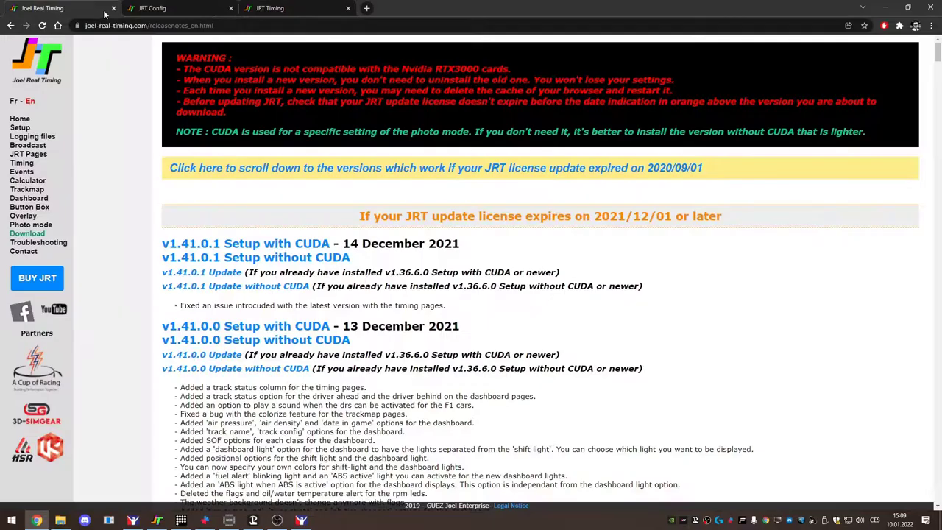
left_click(154, 8)
scroll(53, 368, "down", 1)
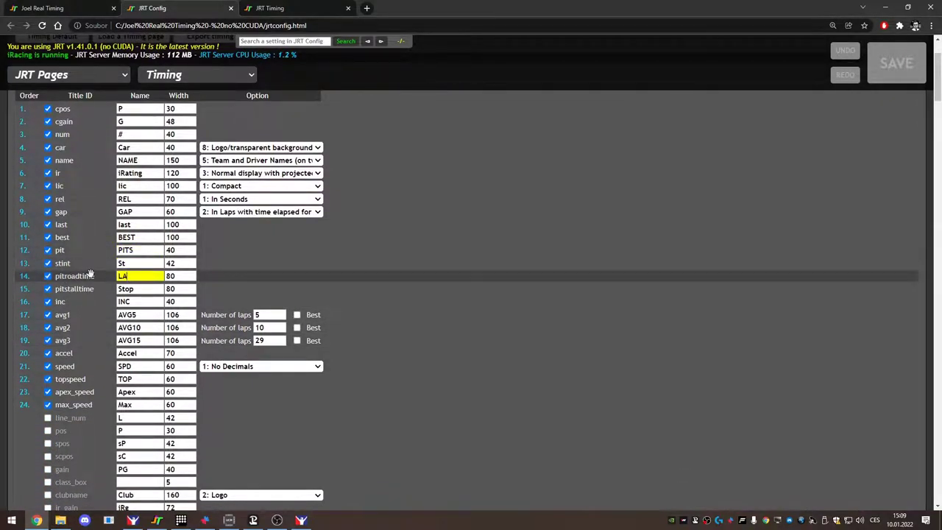
left_click(897, 66)
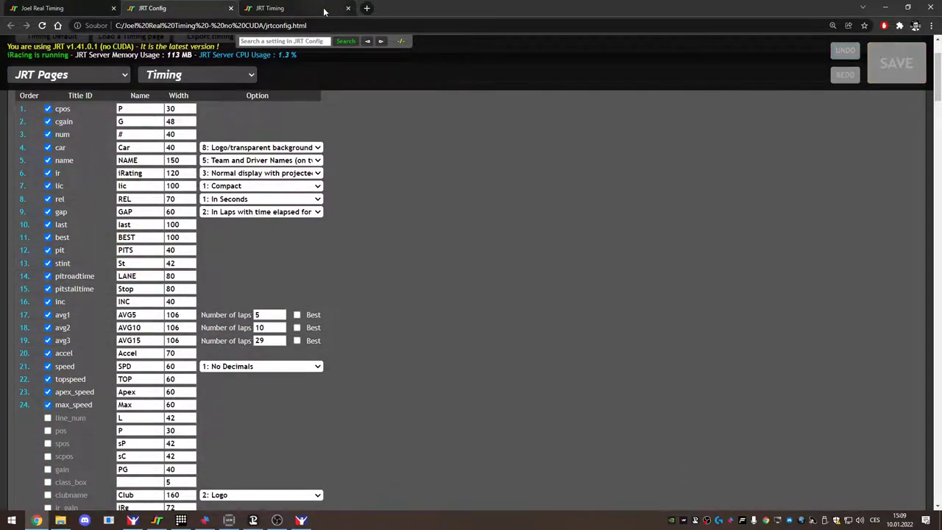
left_click(270, 8)
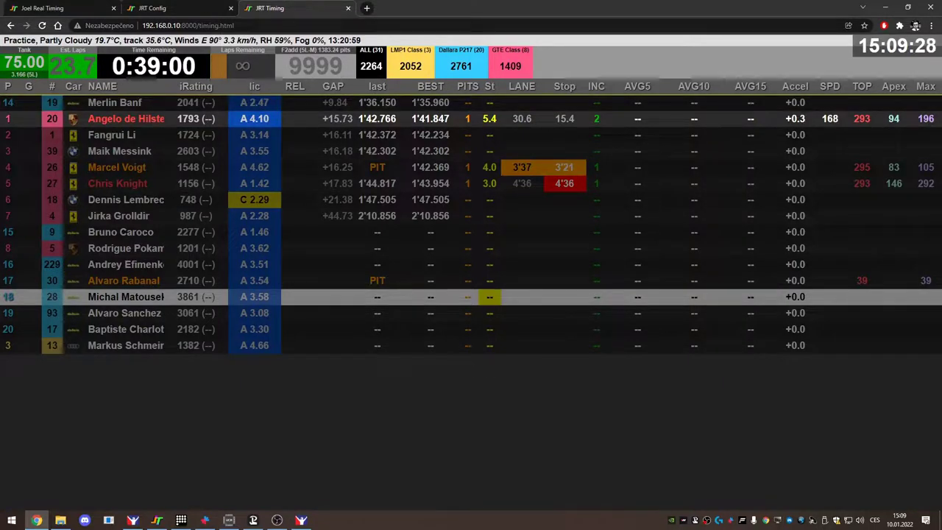
Step: Save the LAST column title and confirm the LAST header on live timing
left_click(170, 10)
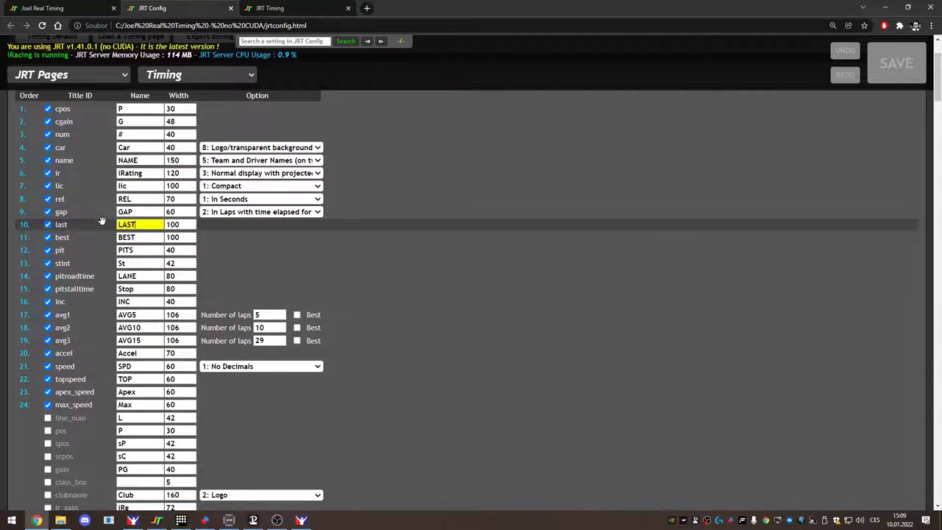
left_click(909, 65)
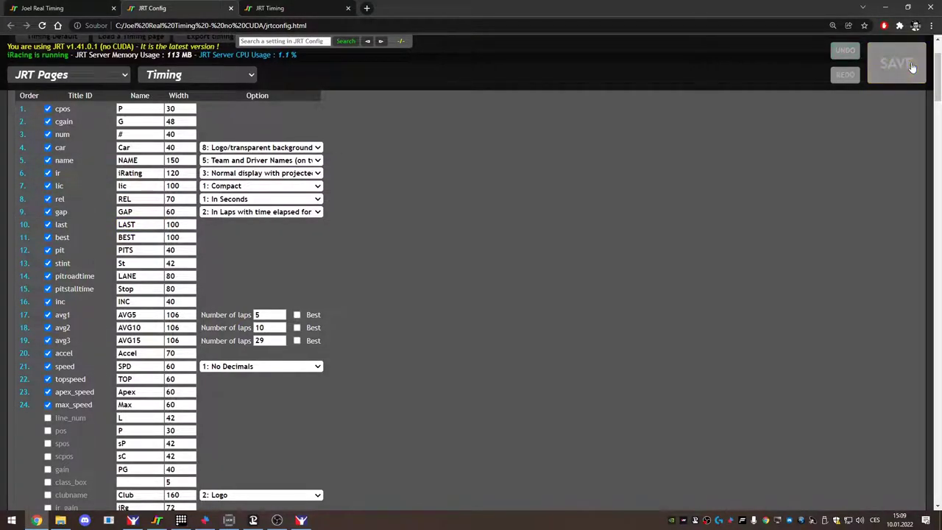
left_click(327, 7)
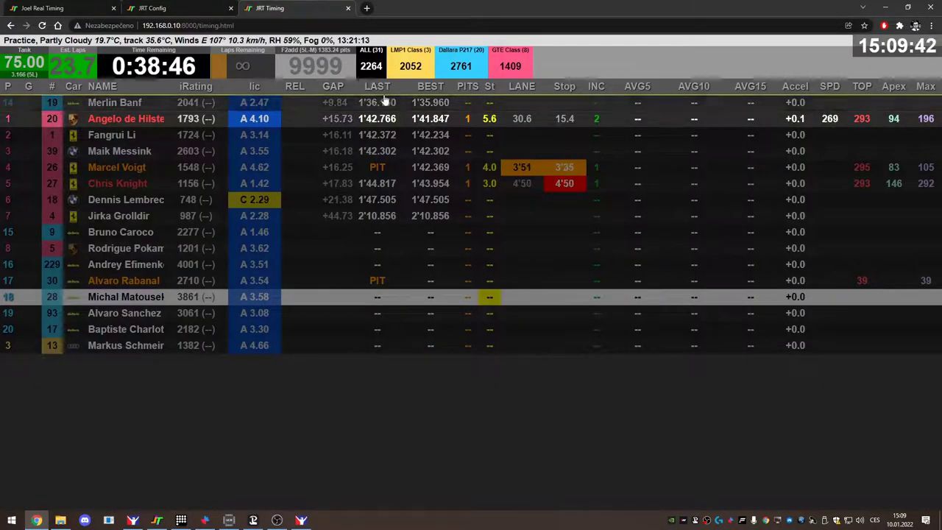
key("ctrl+shift+Tab")
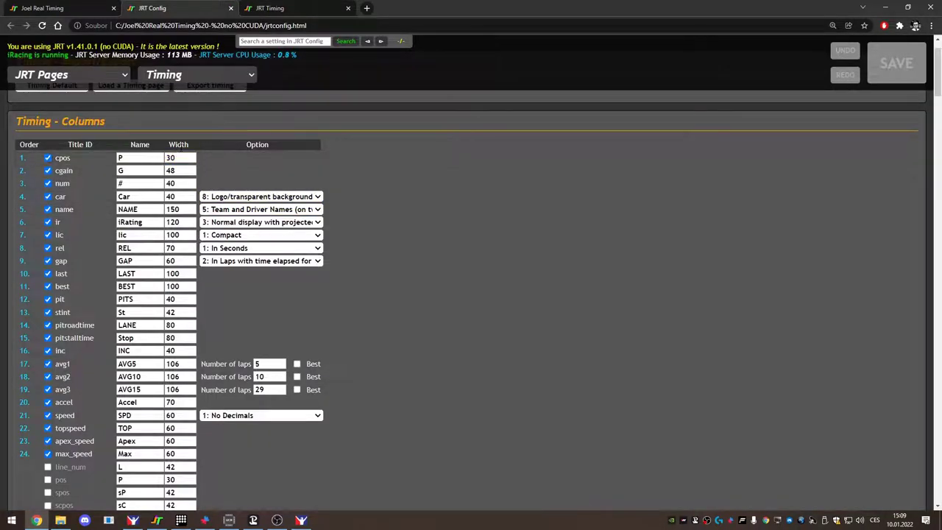
left_click(267, 8)
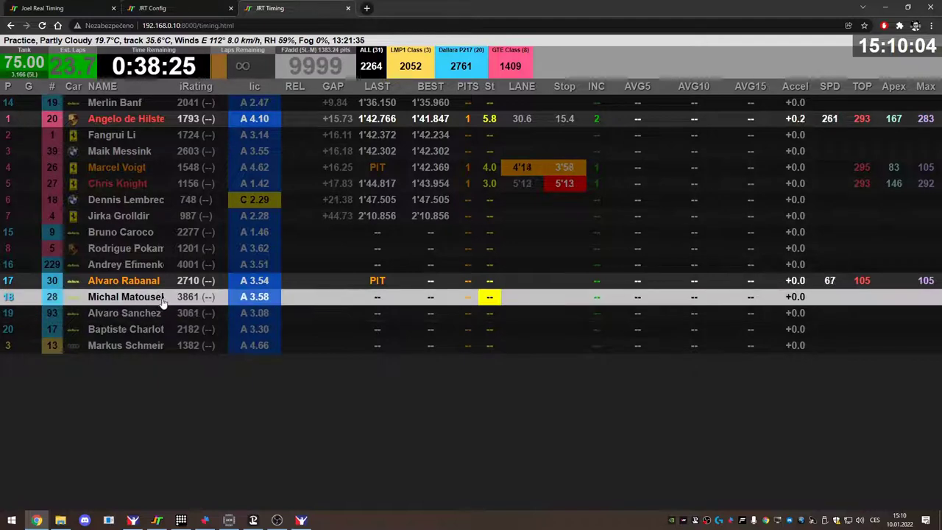
Step: Set the NAME column width to 300, save, and check full driver names on live timing
left_click(181, 8)
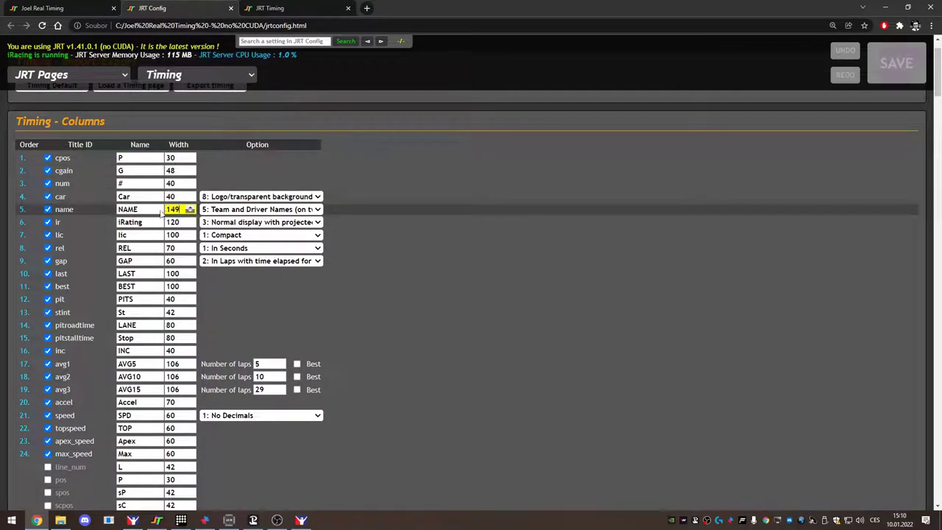
scroll(176, 210, "down", 1)
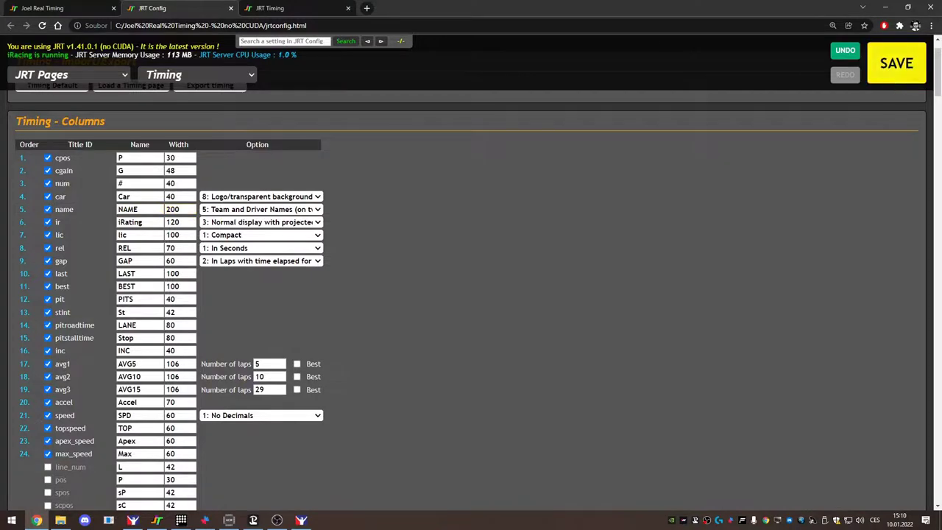
key("ctrl+Tab")
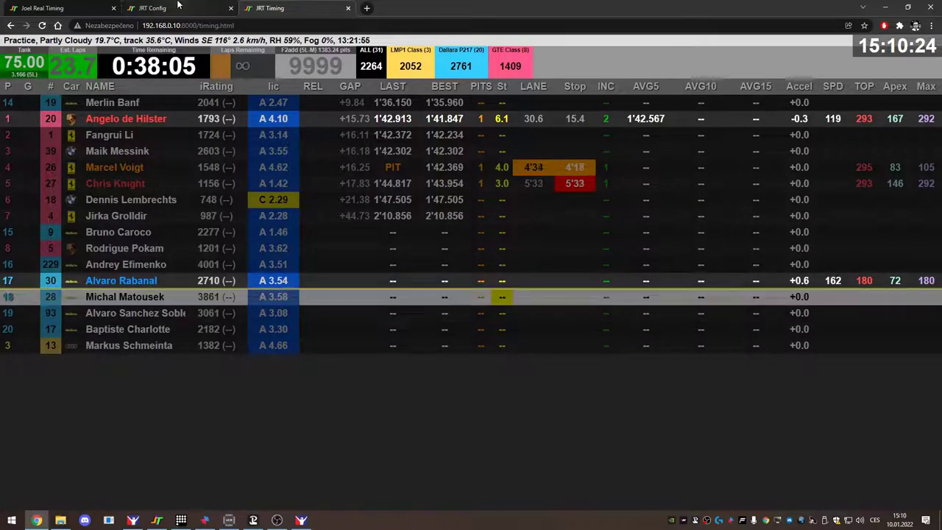
key("ctrl+shift+Tab")
double_click(174, 209)
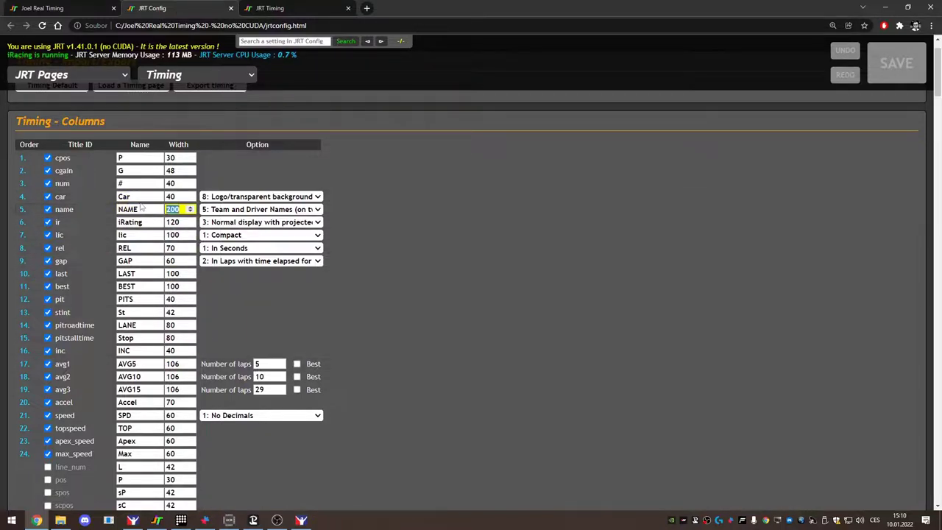
left_click(475, 221)
left_click(287, 8)
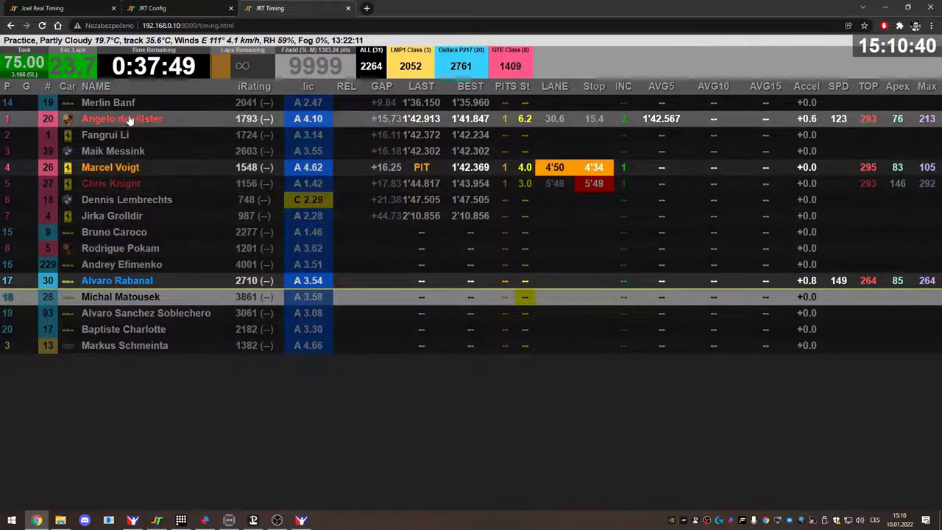
Step: Open the Car column display choices without changing them, then glance at the live and website pages
left_click(154, 5)
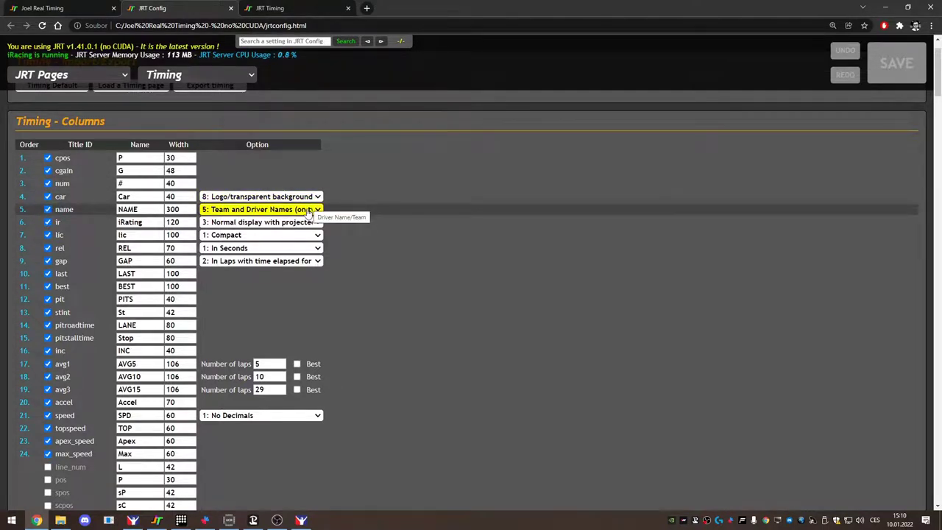
left_click(258, 198)
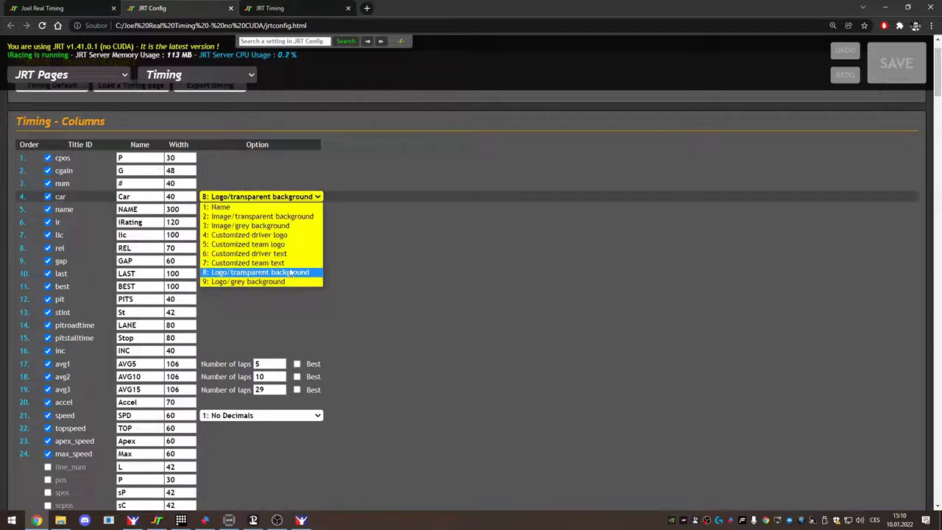
left_click(220, 198)
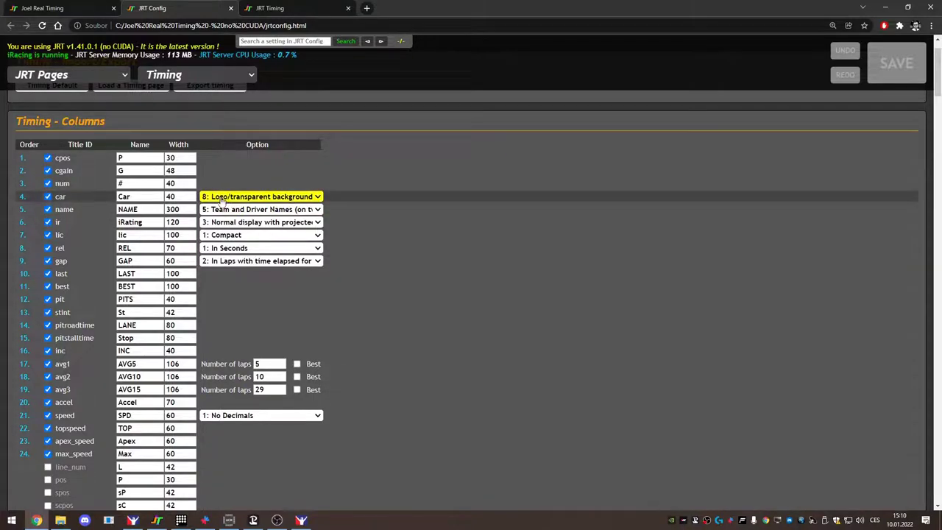
left_click(270, 8)
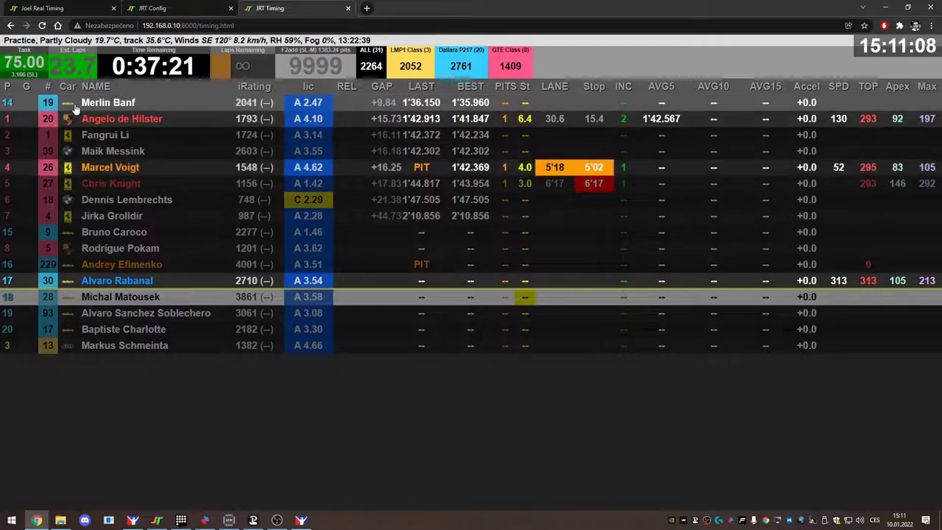
left_click(57, 7)
left_click(271, 7)
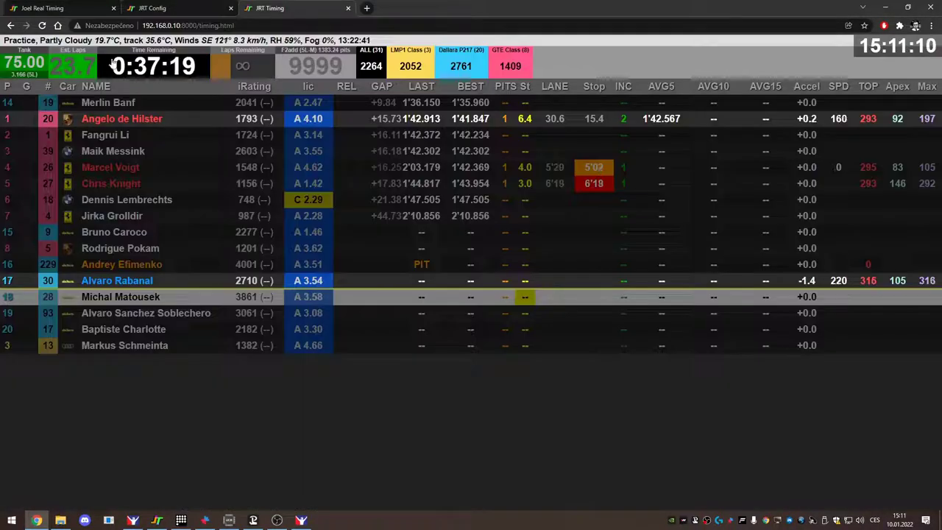
left_click(158, 8)
Step: Close the website page, set the Car column option to '1: Name', save, and check live timing
left_click(113, 8)
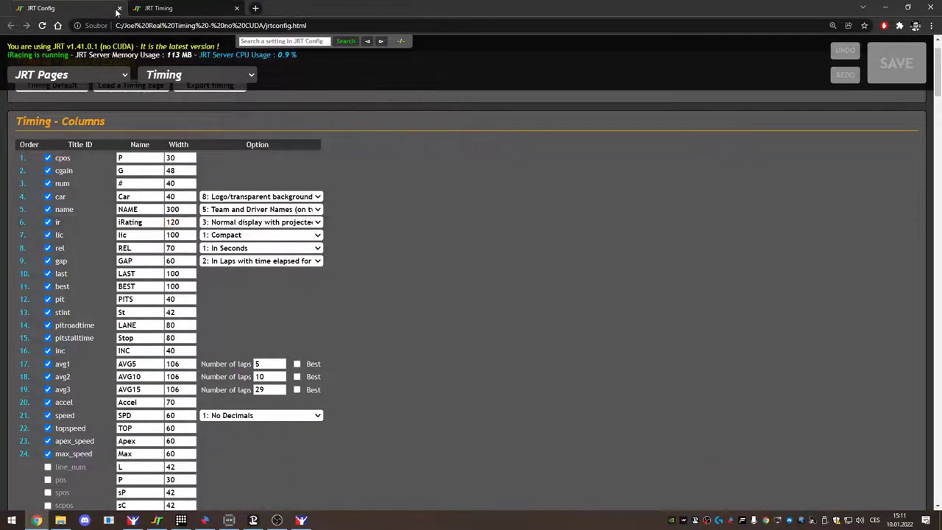
left_click(279, 196)
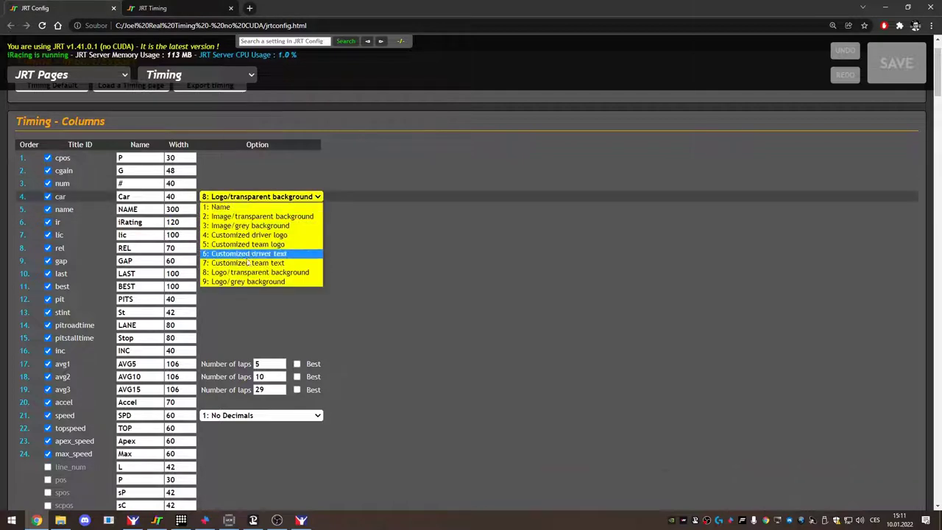
left_click(221, 207)
left_click(896, 68)
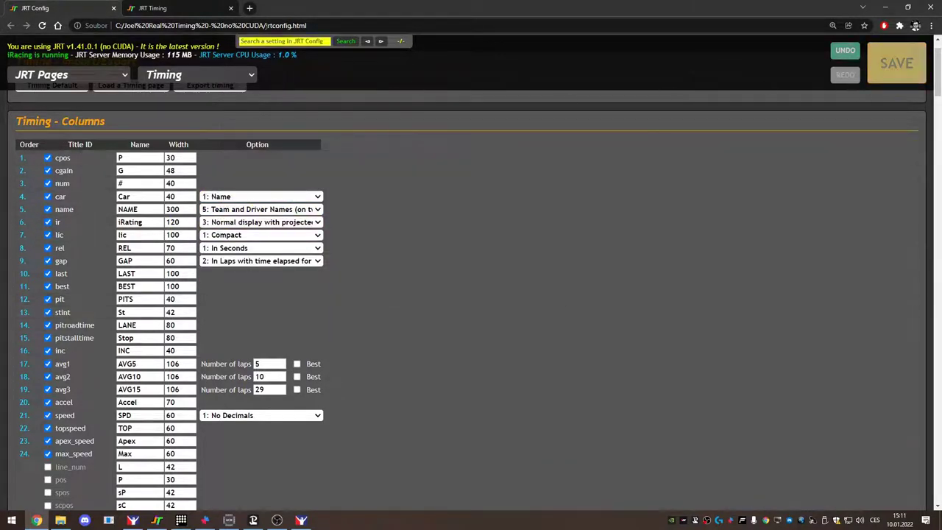
left_click(152, 8)
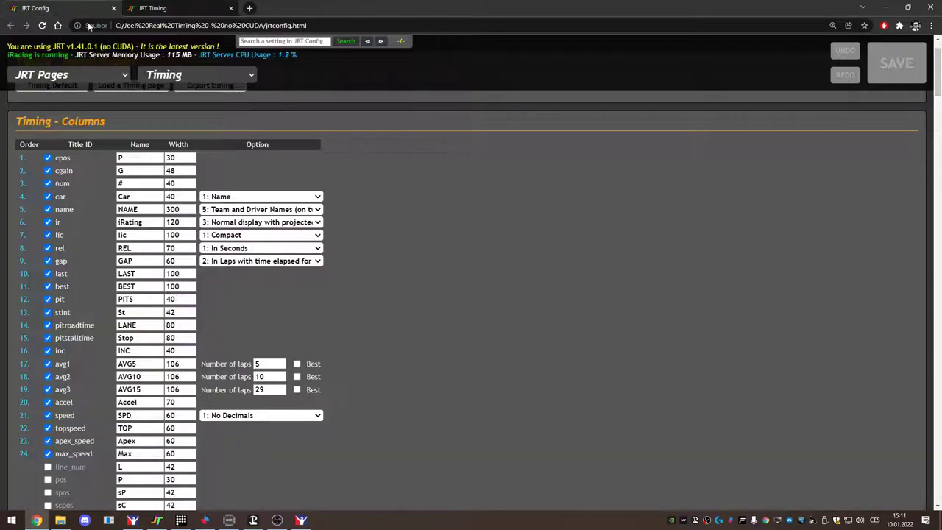
Step: Set the Car column width to 100 and save it
left_click(44, 8)
double_click(170, 197)
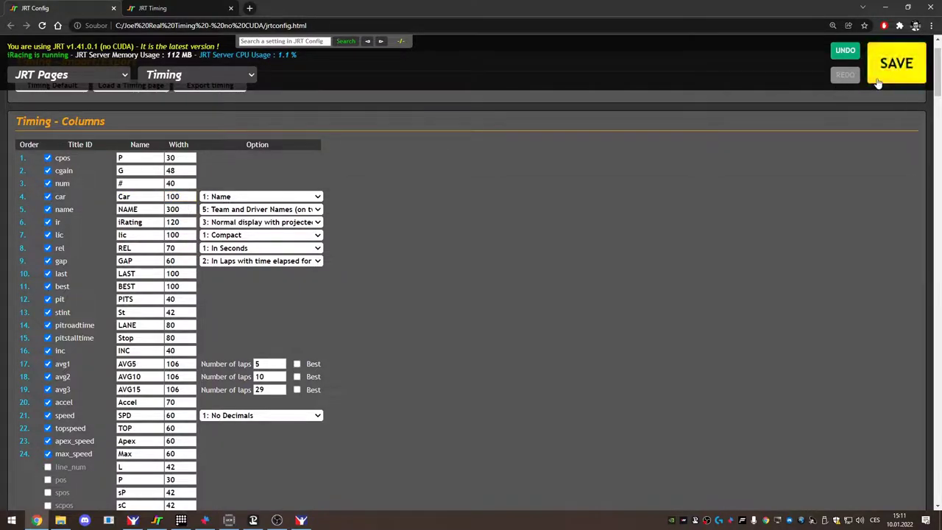
left_click(152, 9)
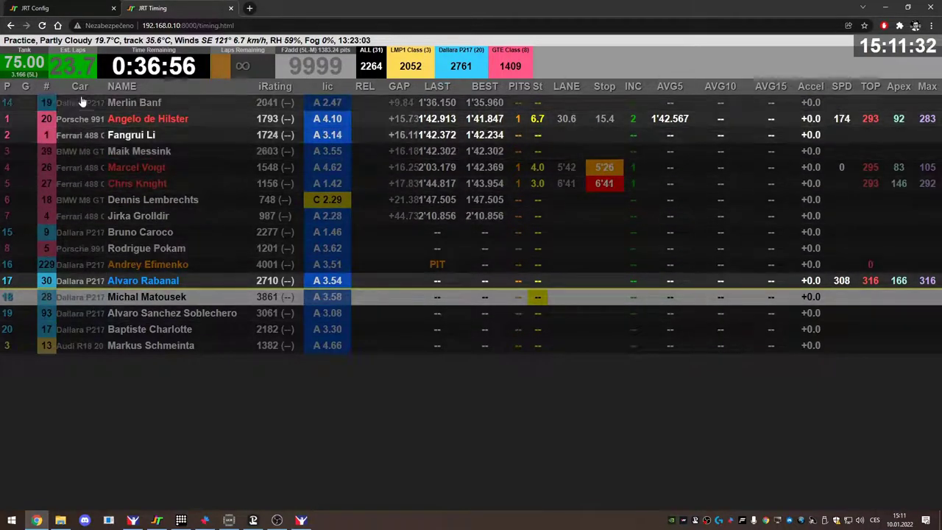
left_click(59, 8)
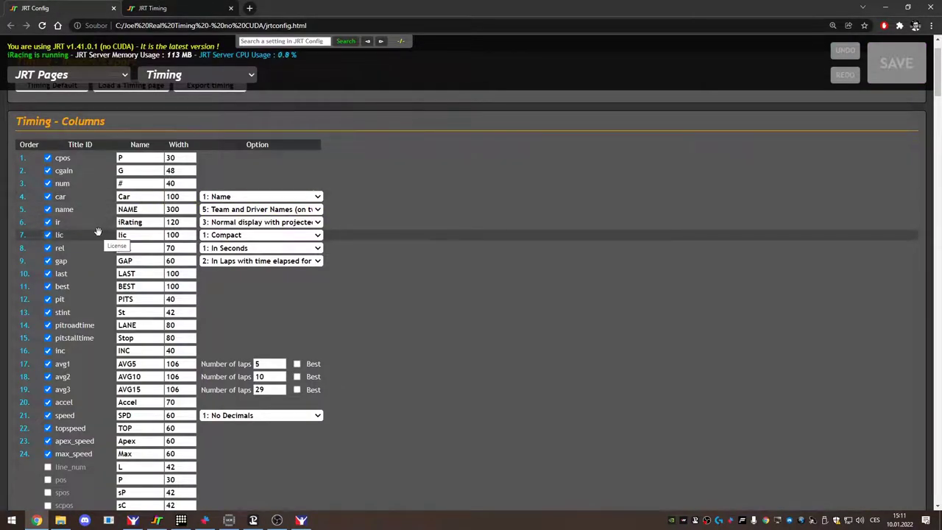
left_click(250, 250)
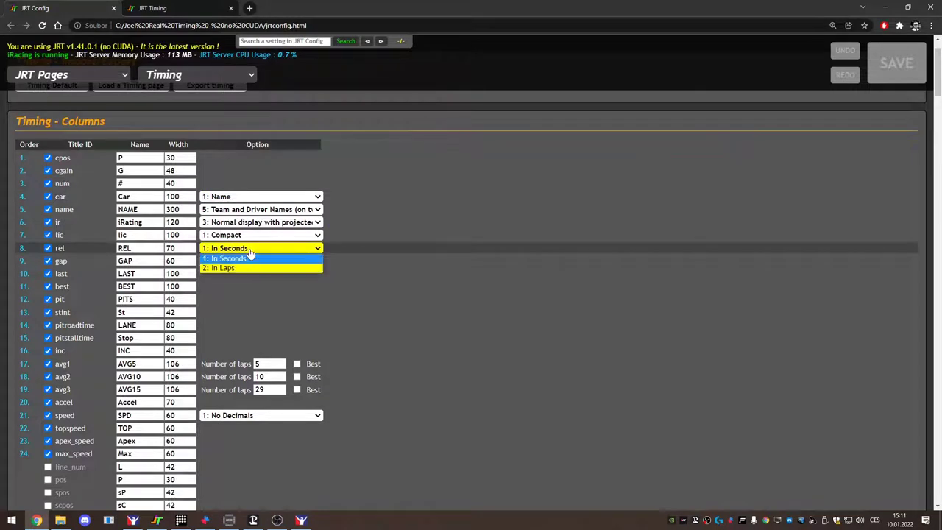
left_click(250, 257)
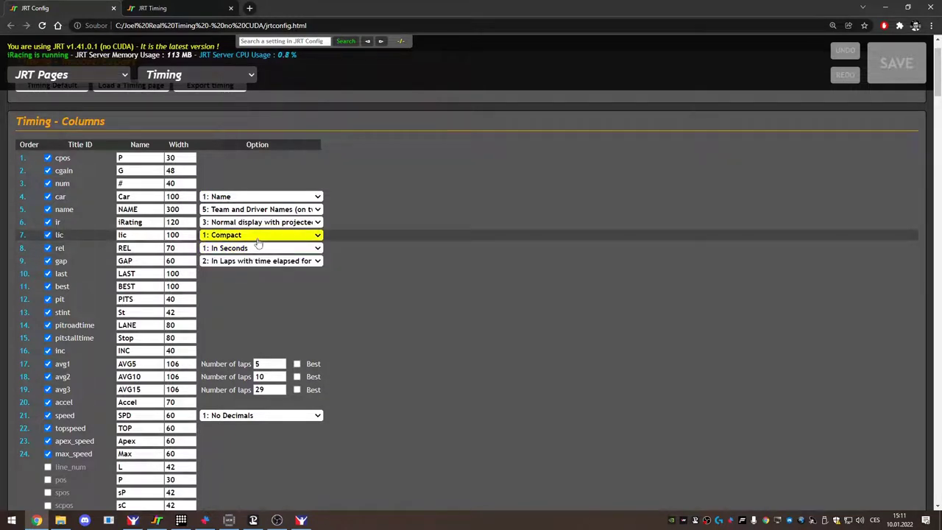
left_click(258, 236)
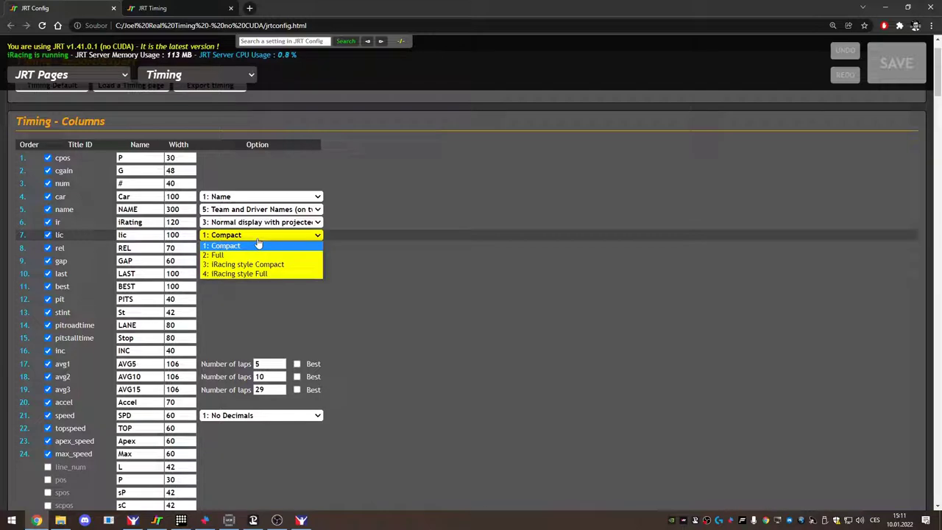
left_click(258, 245)
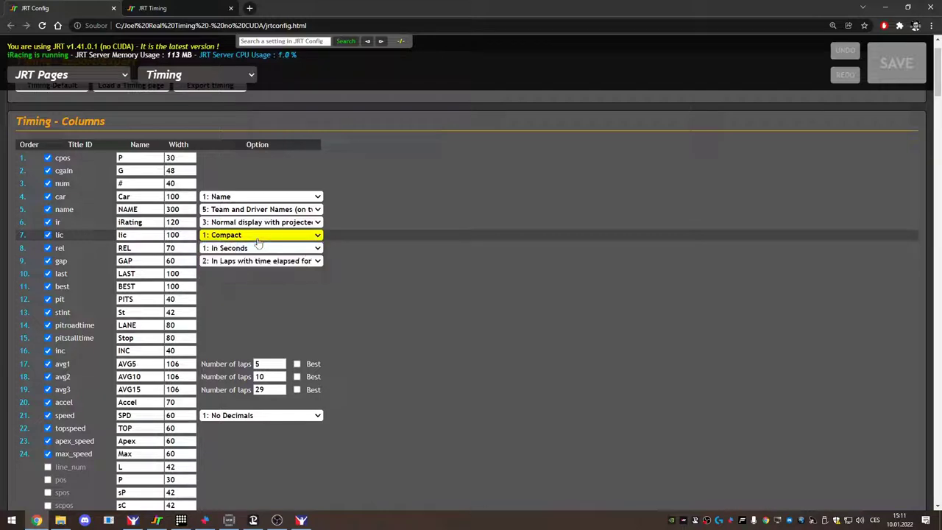
left_click(259, 417)
left_click(273, 425)
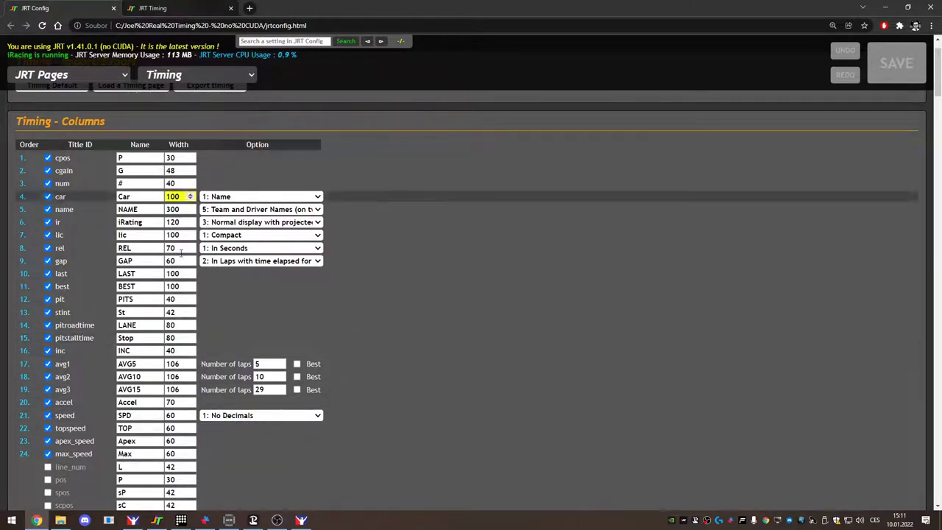
scroll(279, 336, "down", 1)
scroll(279, 336, "down", 2)
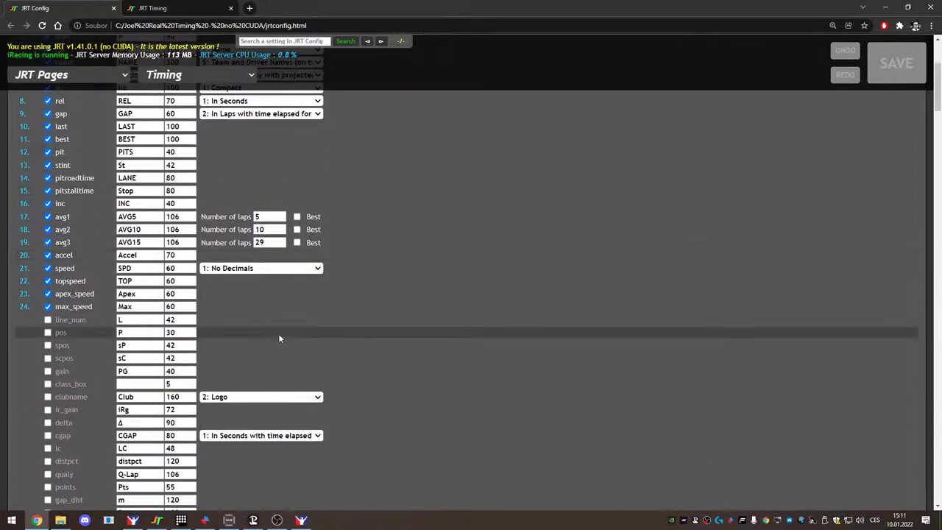
Step: Scroll to the unused columns, peek at live timing, and tick tire_compound to add it as column 25
scroll(278, 336, "up", 4)
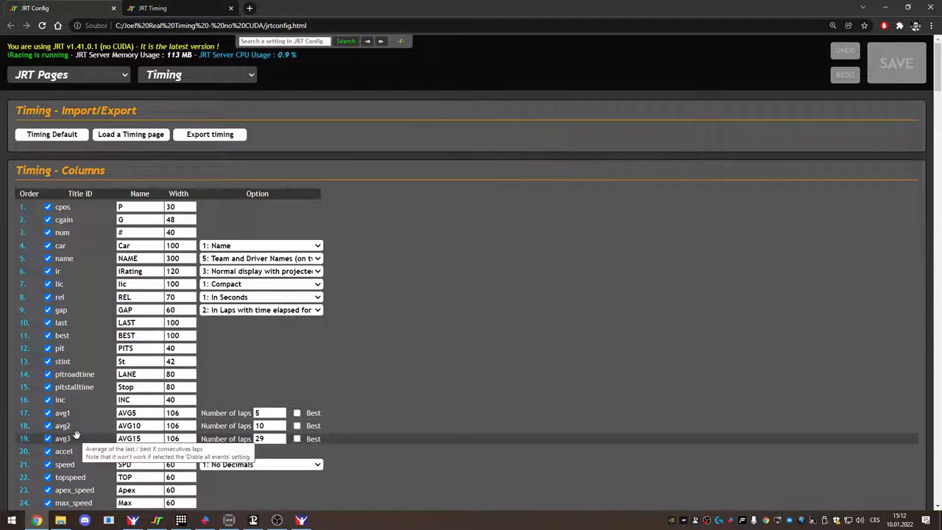
scroll(76, 435, "down", 5)
scroll(76, 434, "down", 1)
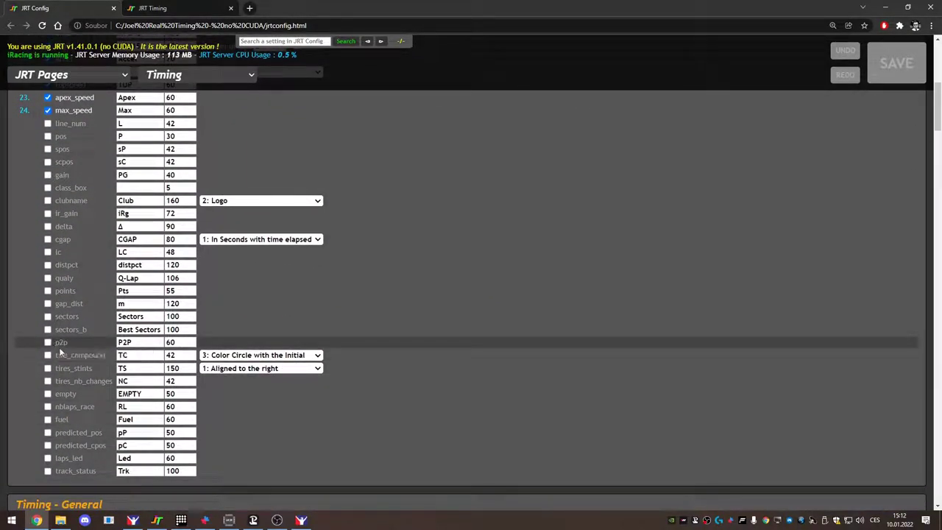
mouse_move(65, 343)
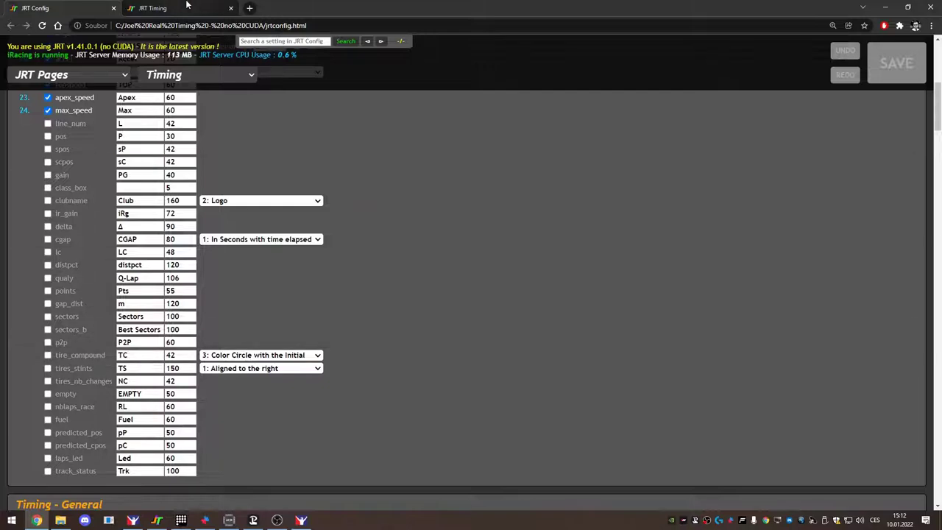
left_click(158, 8)
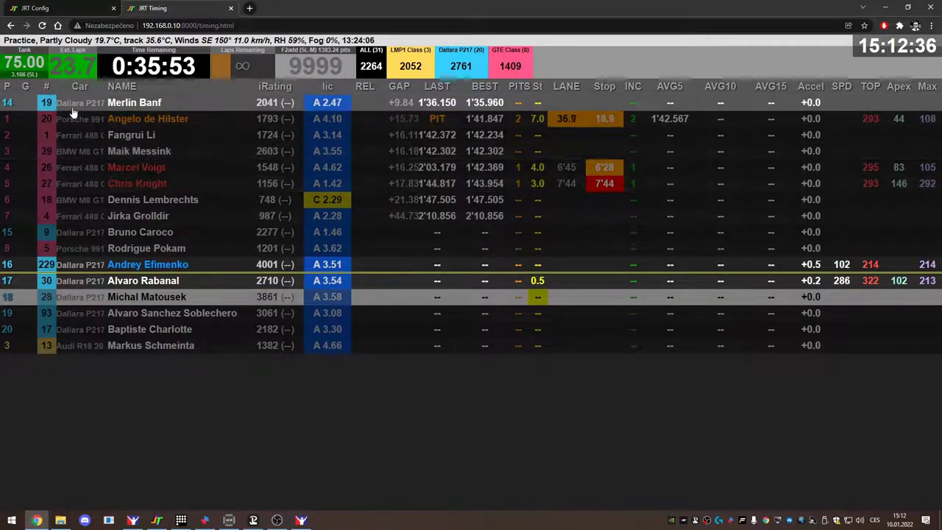
left_click(44, 8)
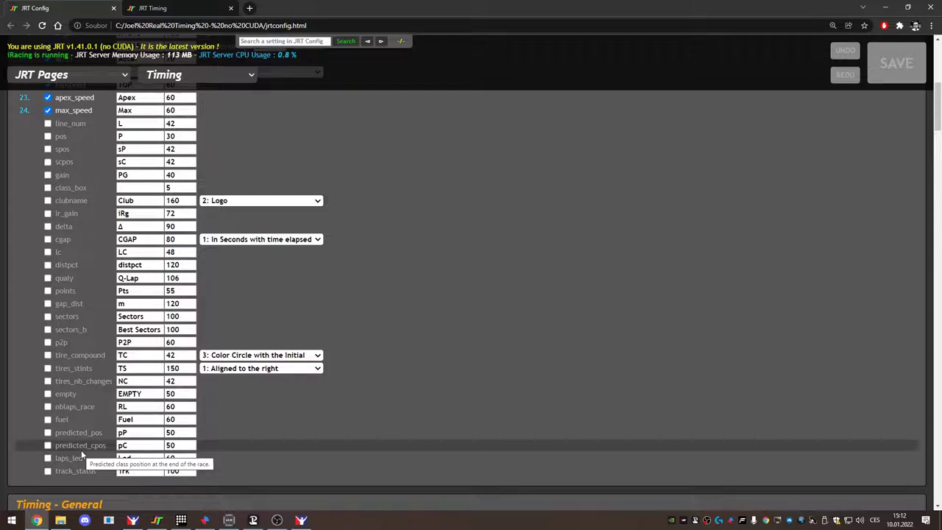
left_click(47, 356)
scroll(52, 368, "up", 4)
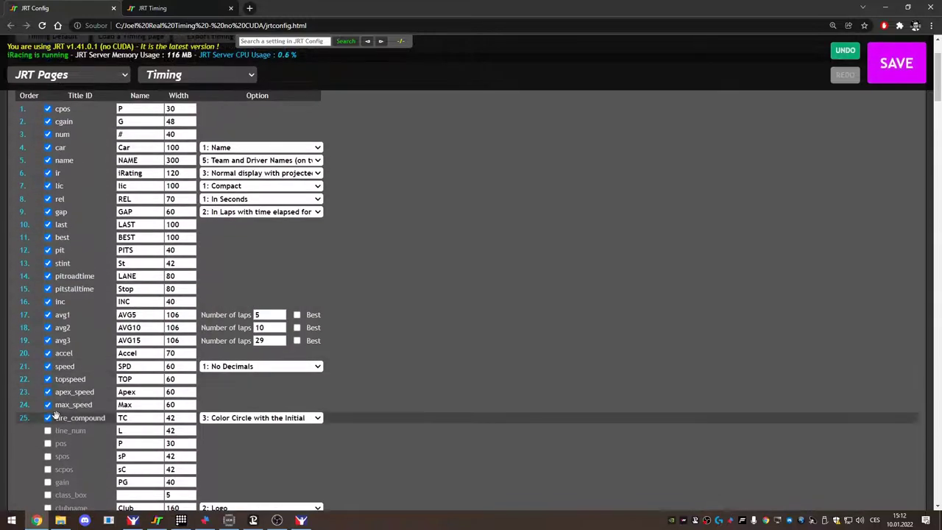
Step: Move tire_compound up to sixth place after NAME, keeping the Color Circle with the Initial style
left_click_drag(83, 418, 98, 169)
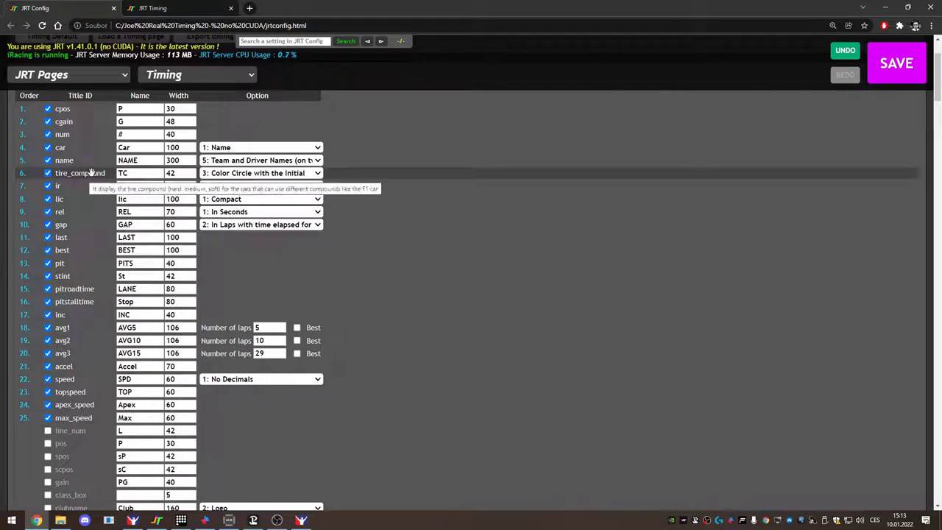
left_click(229, 176)
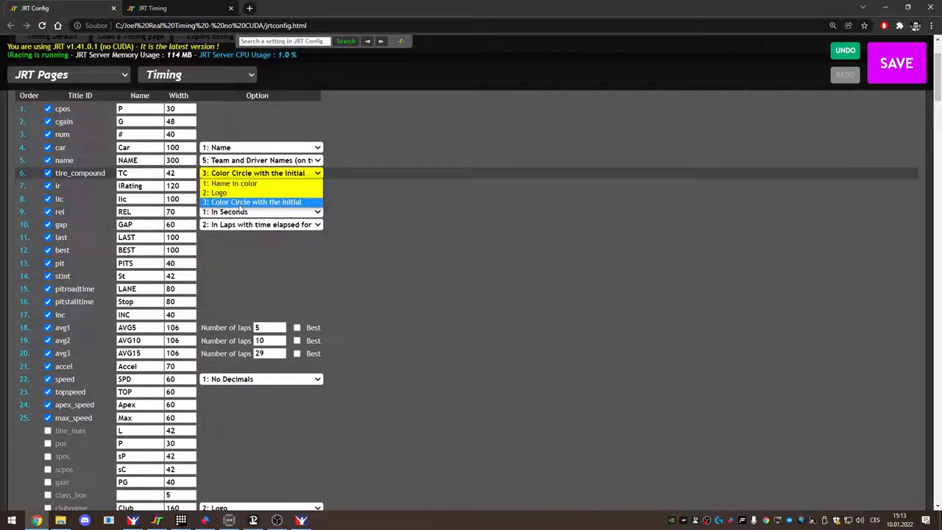
left_click(240, 203)
right_click(246, 209)
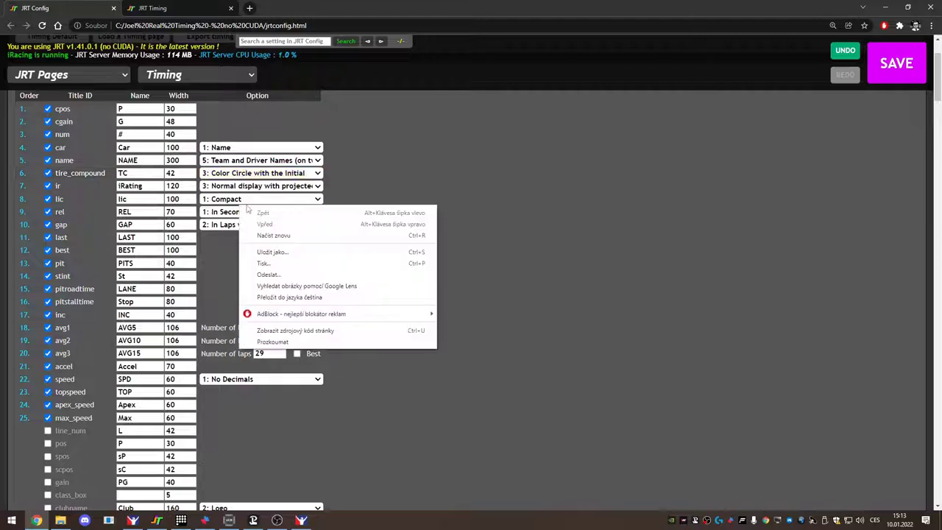
left_click(362, 9)
Step: Save the column layout and view the TC column on live timing
mouse_move(273, 250)
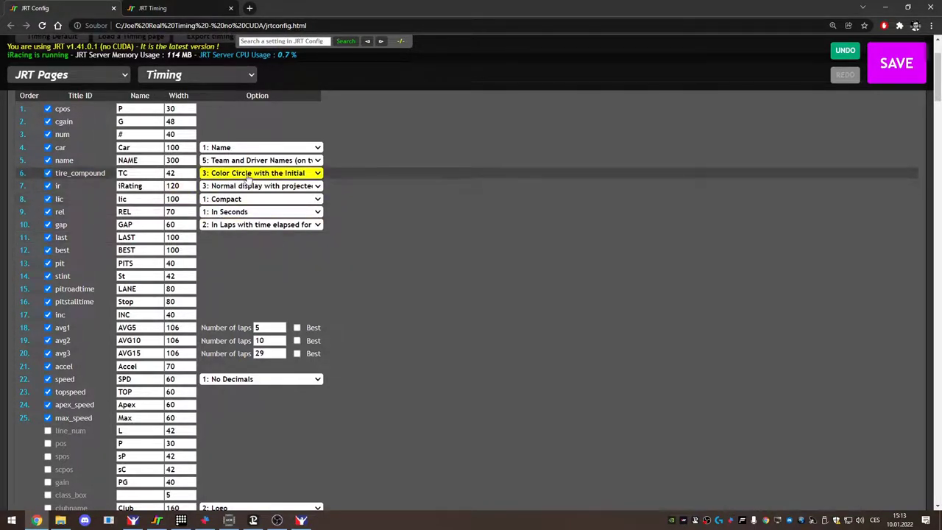
mouse_move(247, 177)
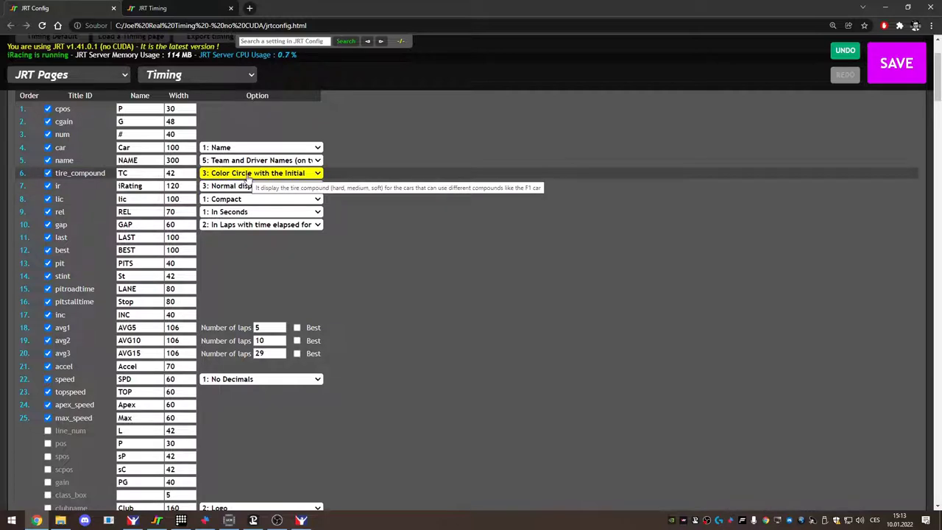
left_click(901, 65)
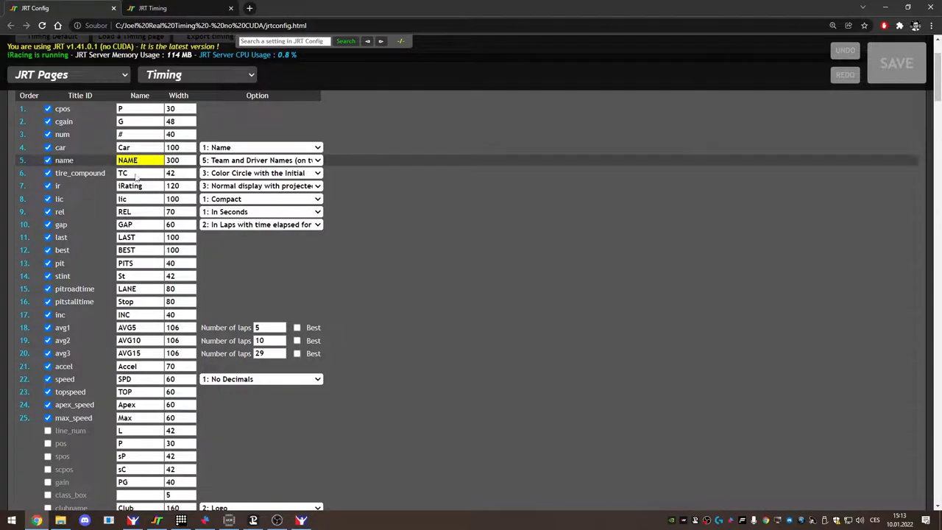
key("ctrl+Tab")
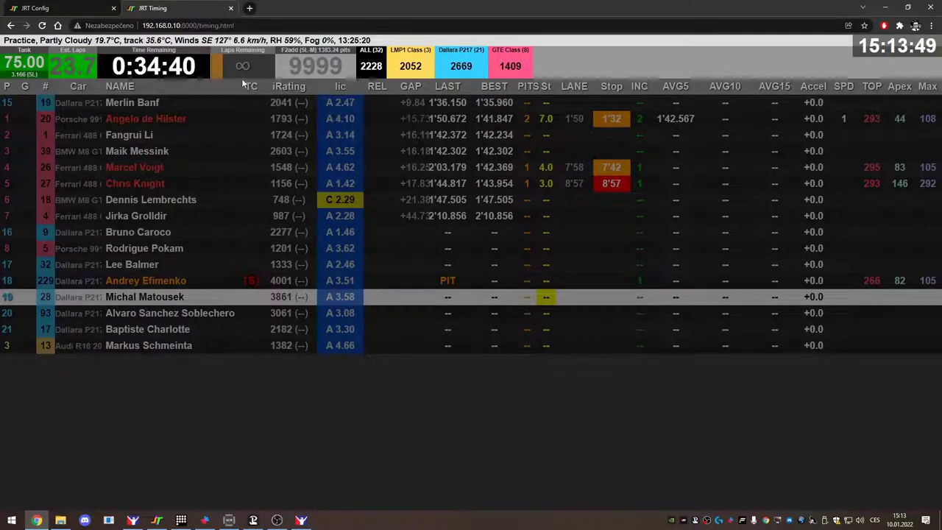
Step: Select the TC column's name text in the settings, then return to live timing
key("ctrl+Tab")
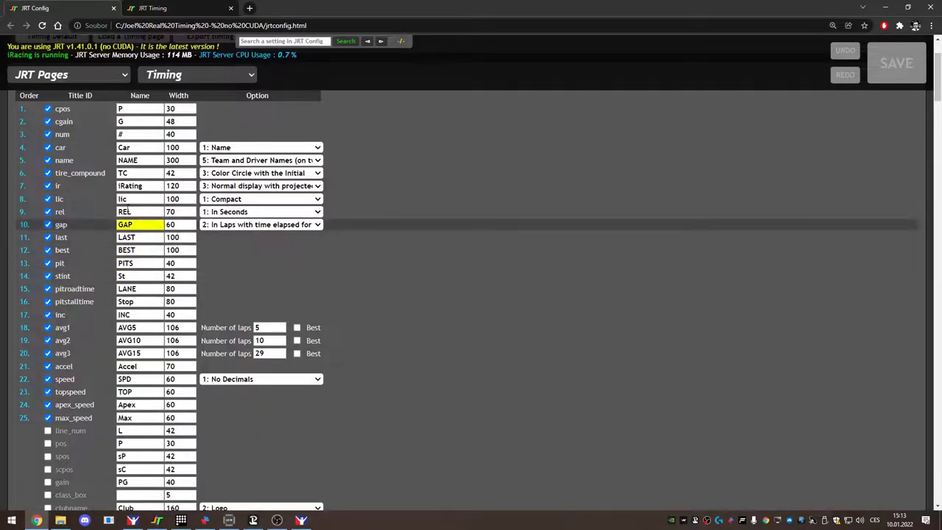
left_click(124, 172)
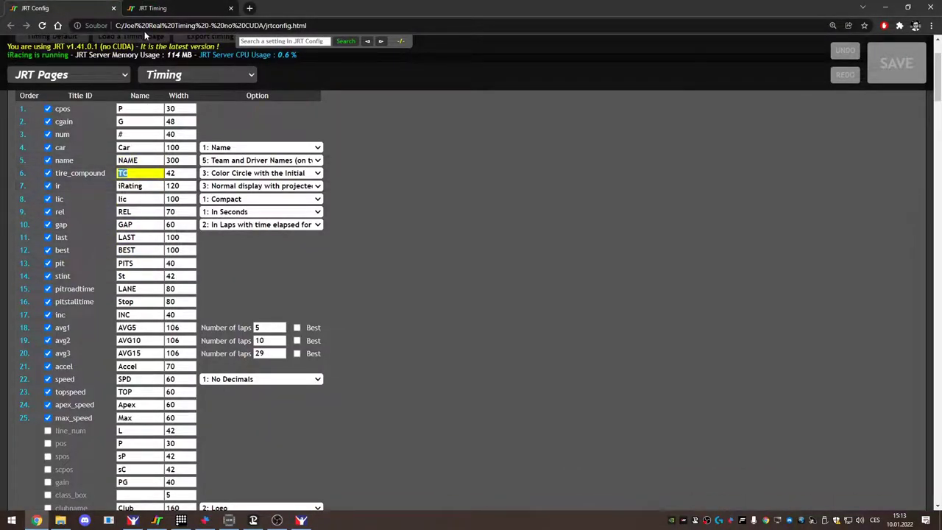
left_click(155, 8)
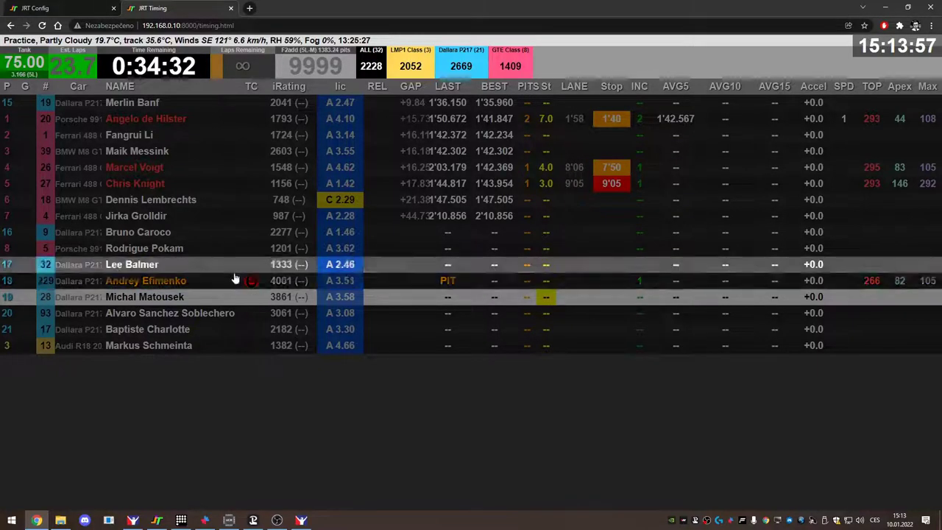
Step: Filter live timing to the GTE class, then to the Dallara P217 class
scroll(254, 282, "up", 1)
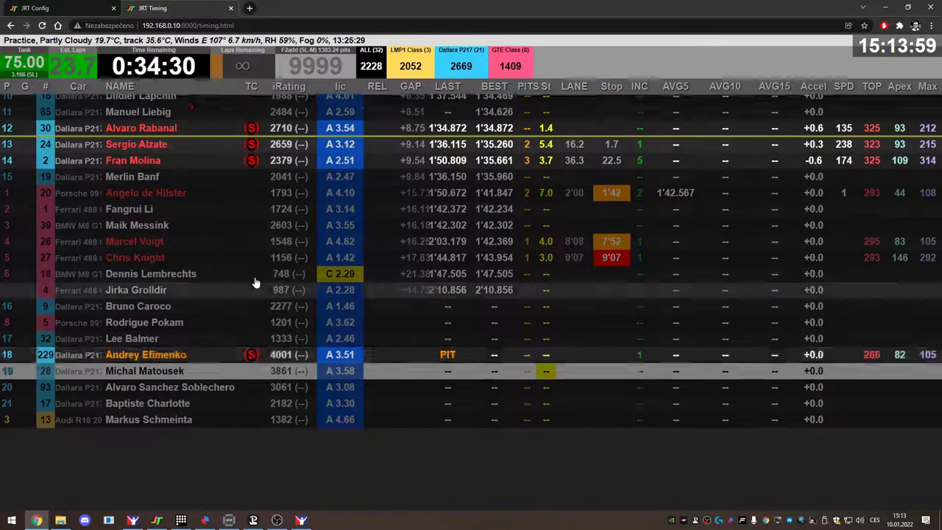
scroll(255, 283, "up", 3)
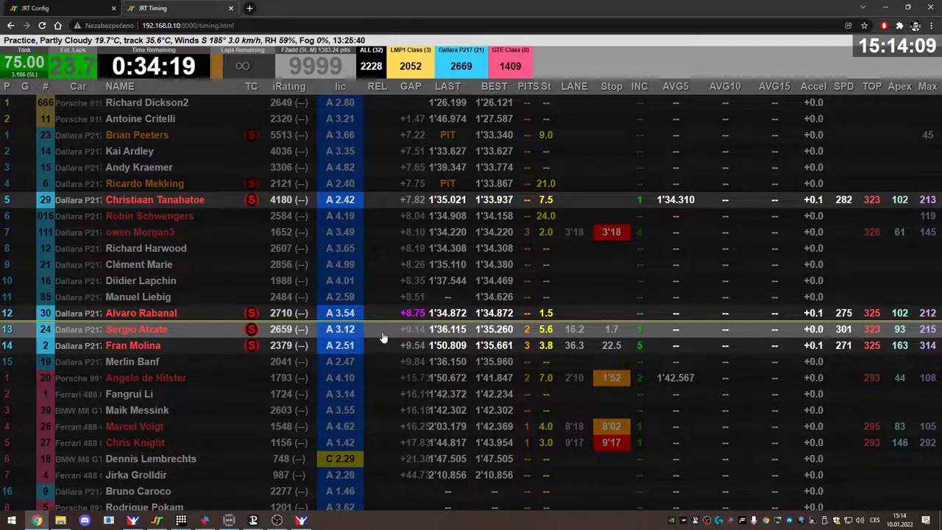
left_click(490, 66)
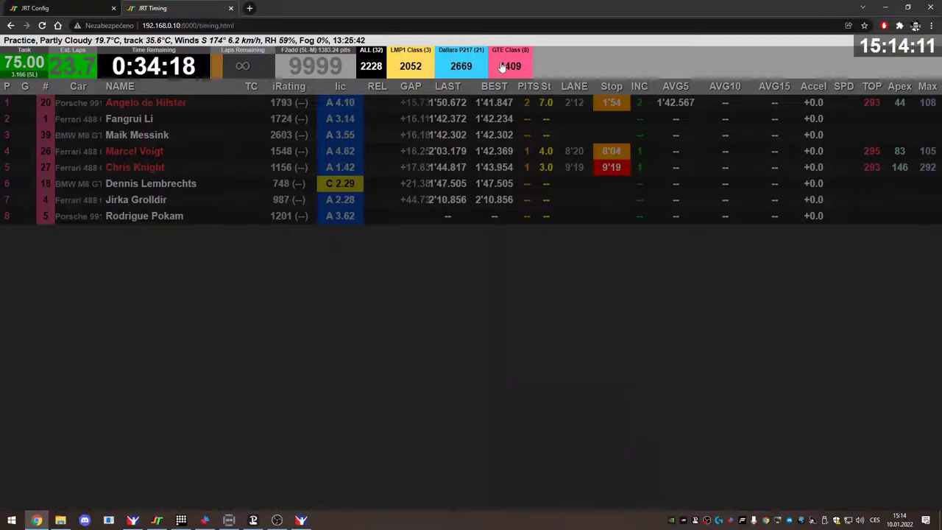
left_click(461, 66)
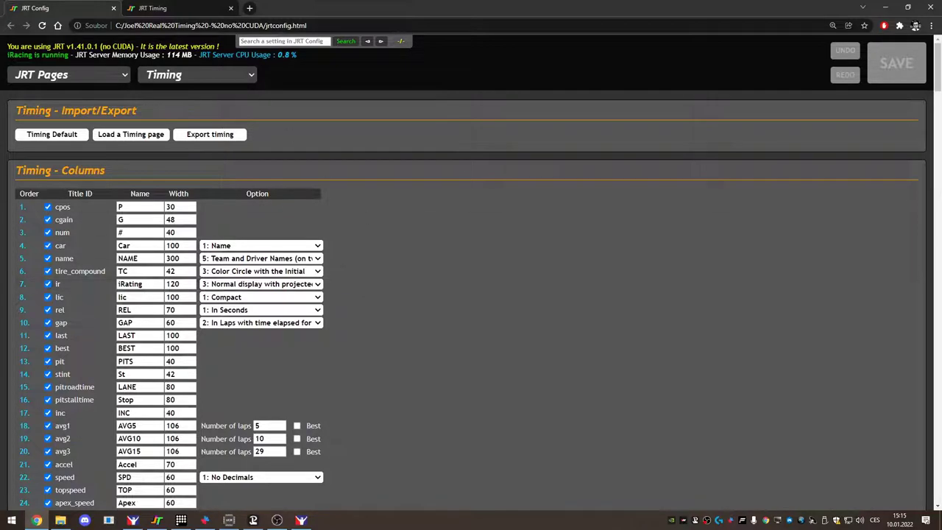
Step: Return to the live JRT Timing page, highlight its 192.168.0.10:8000/timing.html address, and select a driver row
left_click(172, 11)
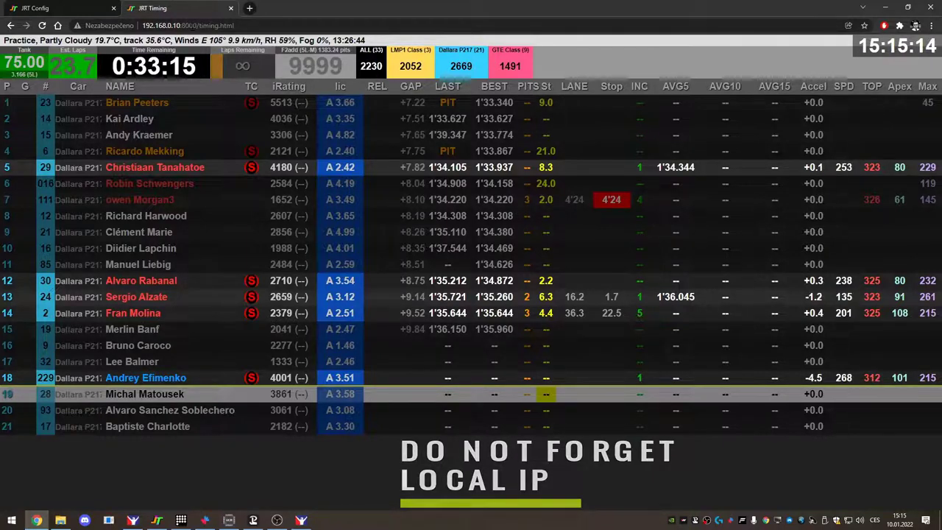
key("ctrl+l")
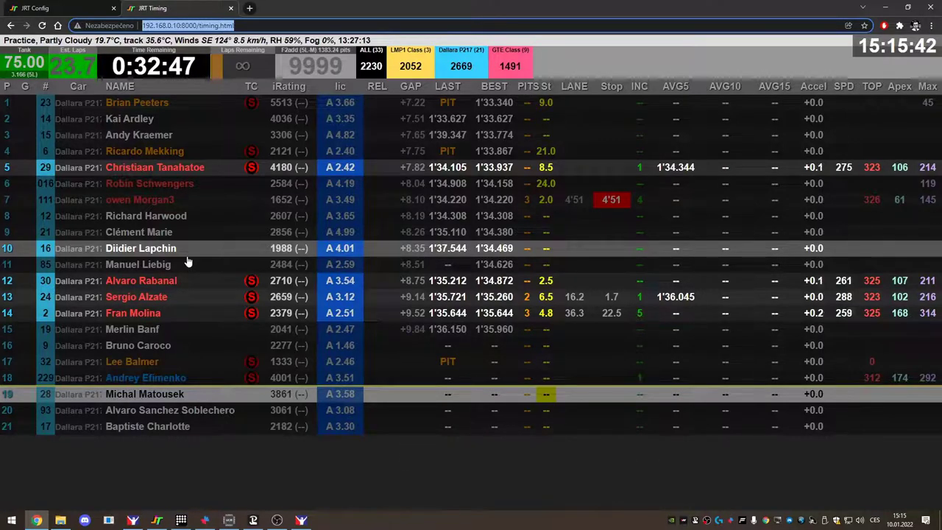
left_click(188, 263)
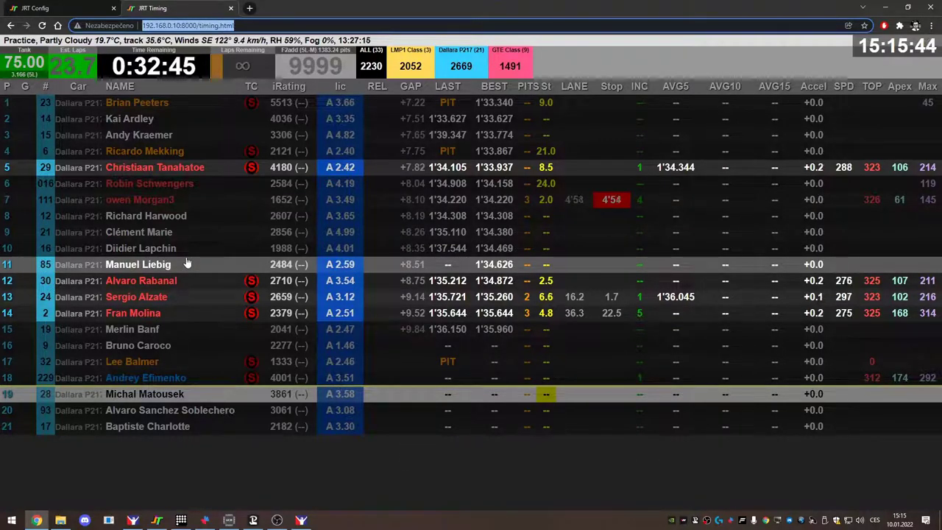